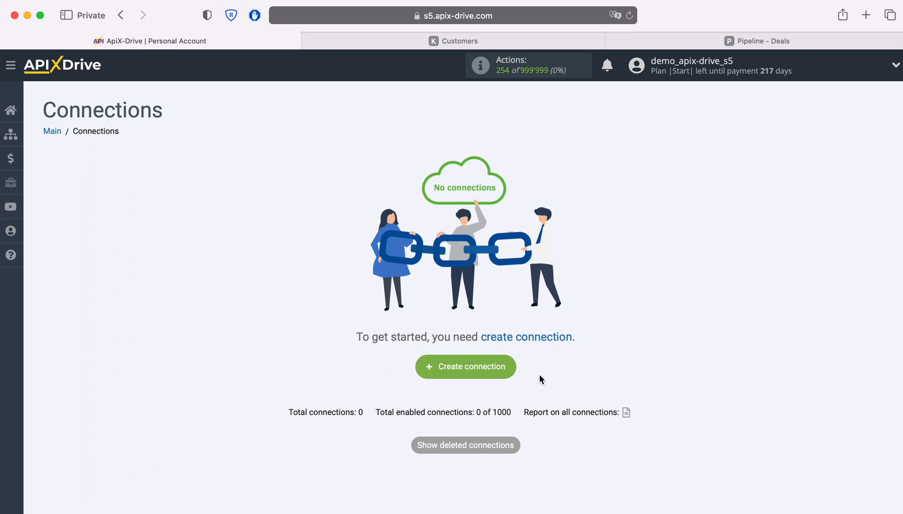
Create a new connection and choose KeyCRM as the data source system
click(512, 370)
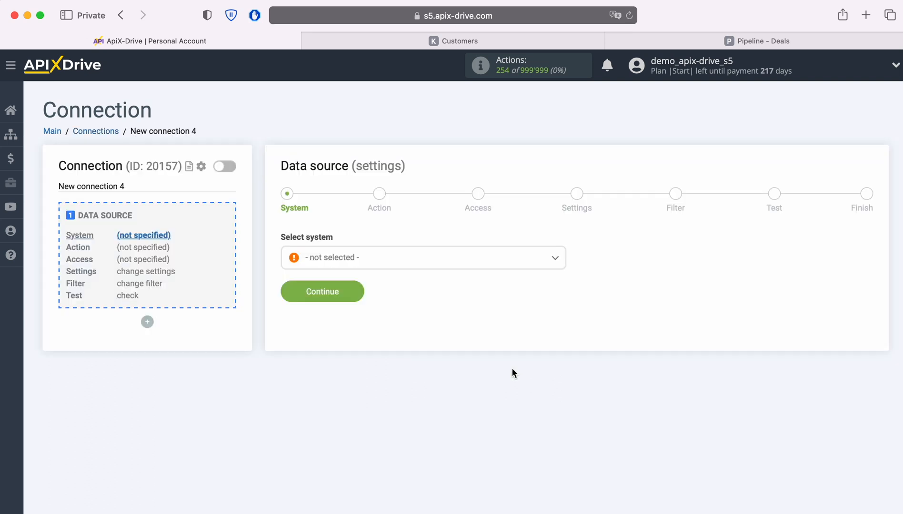
click(392, 272)
scroll(474, 381, down, 10)
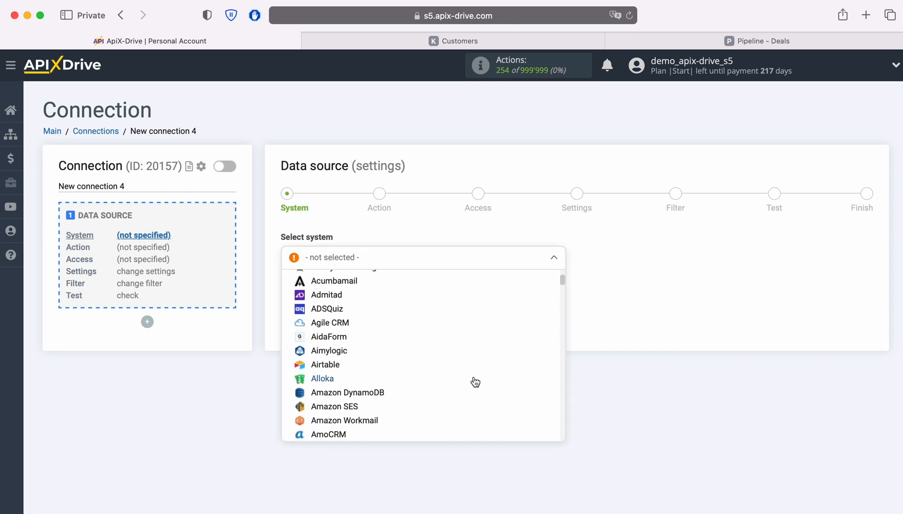
scroll(474, 382, down, 10)
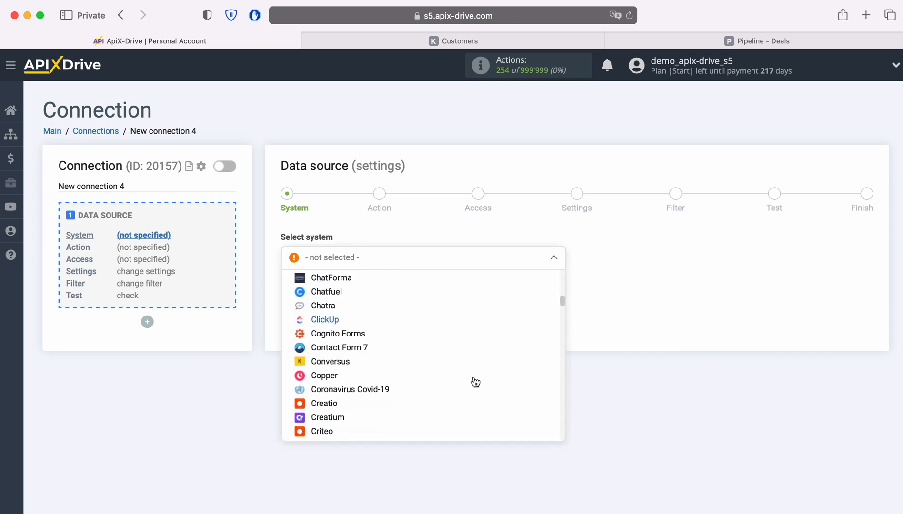
scroll(475, 382, down, 10)
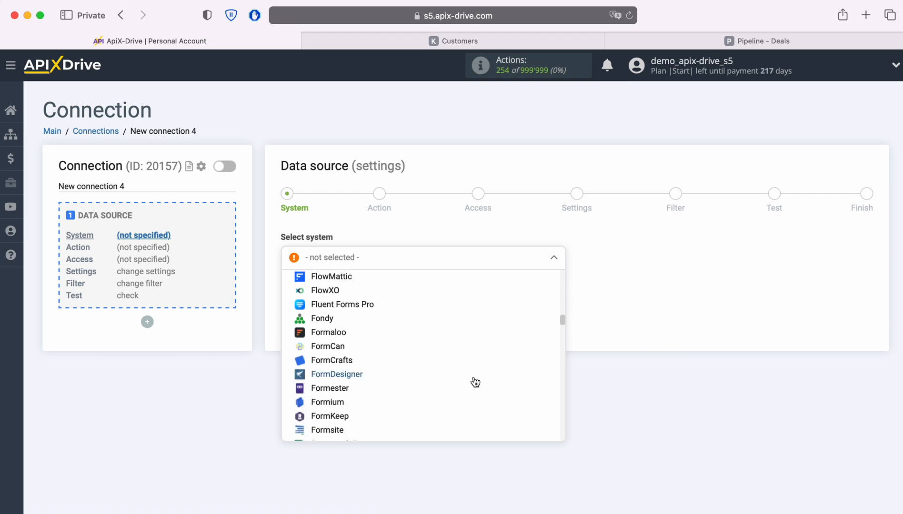
scroll(474, 383, down, 10)
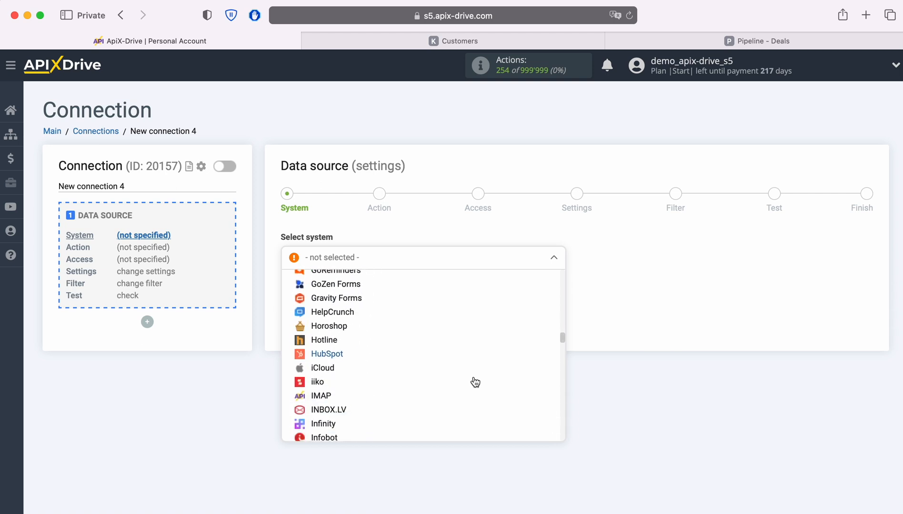
scroll(474, 382, down, 5)
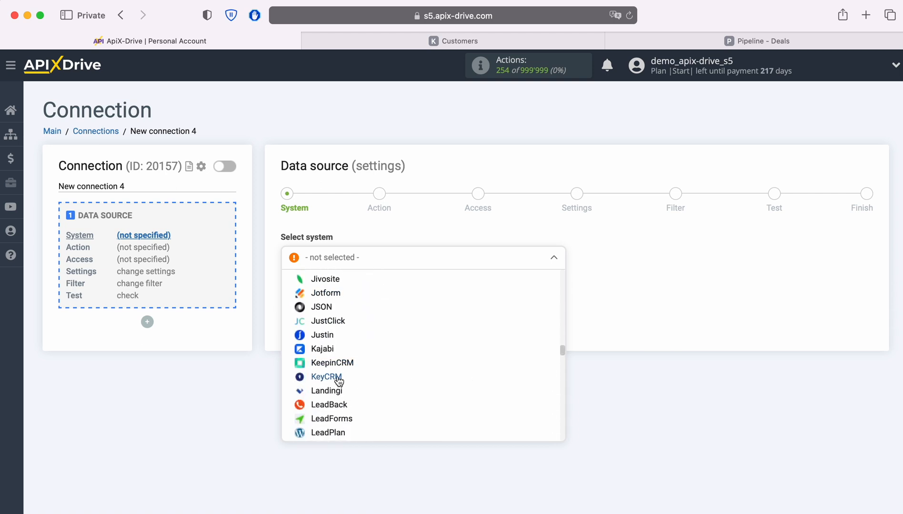
click(338, 377)
click(357, 294)
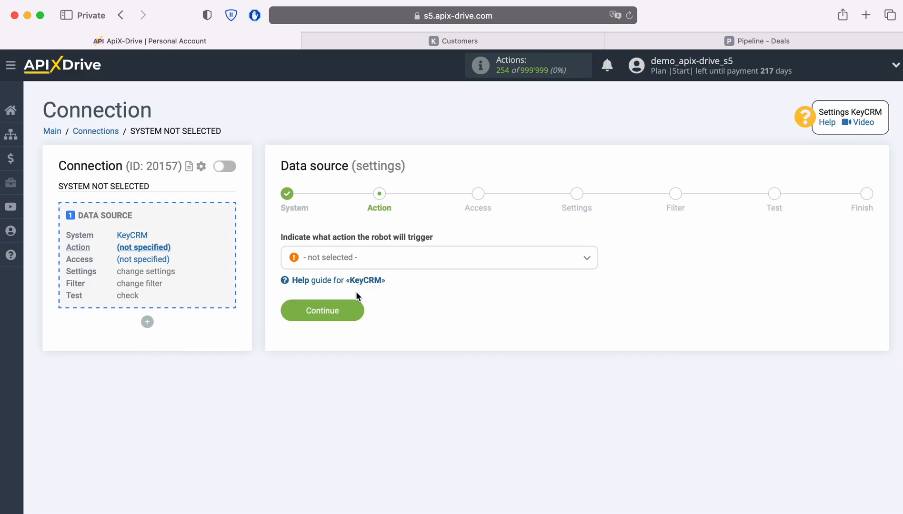
Set the source action to Get CUSTOMERS (new) and continue
click(426, 268)
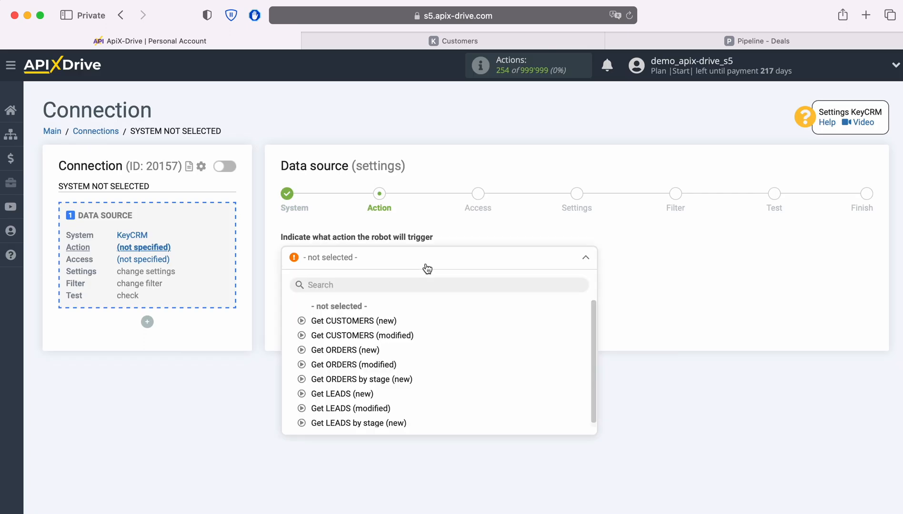
click(378, 320)
click(357, 310)
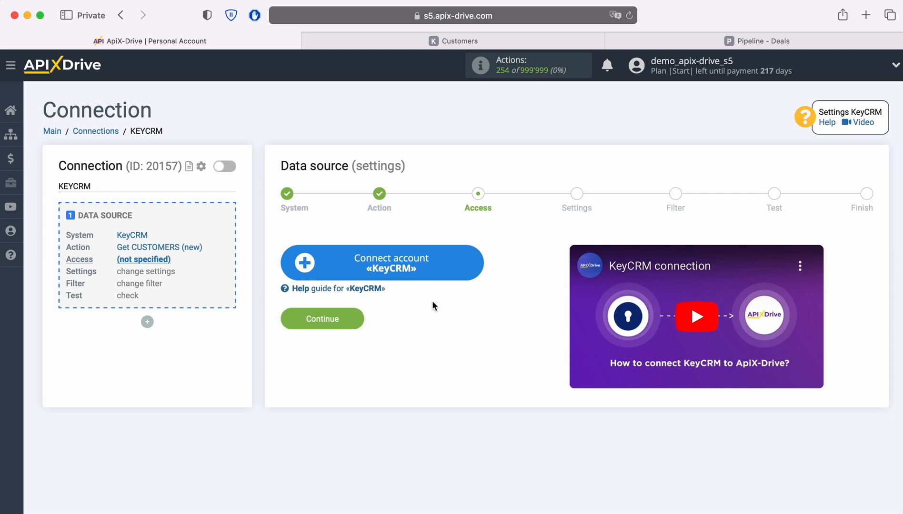
Start connecting a KeyCRM account and copy the API key from KeyCRM's general settings
click(476, 262)
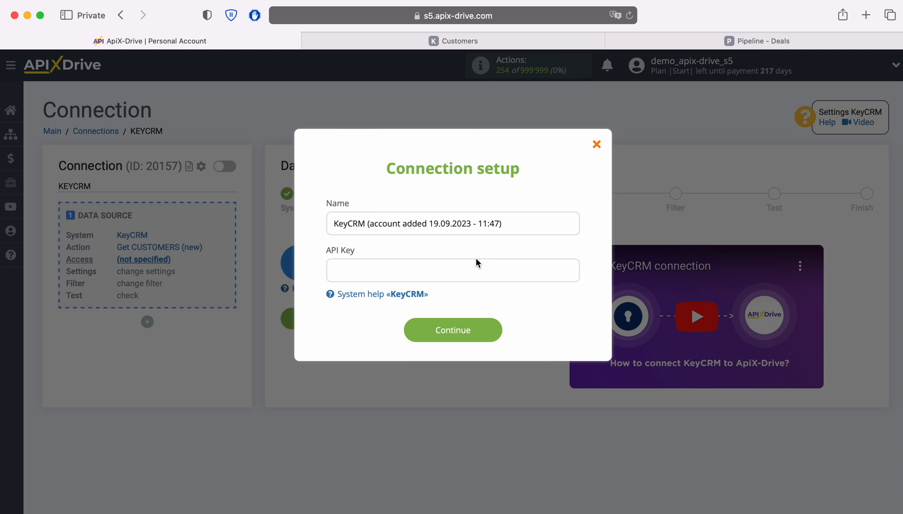
click(431, 41)
mouse_move(25, 426)
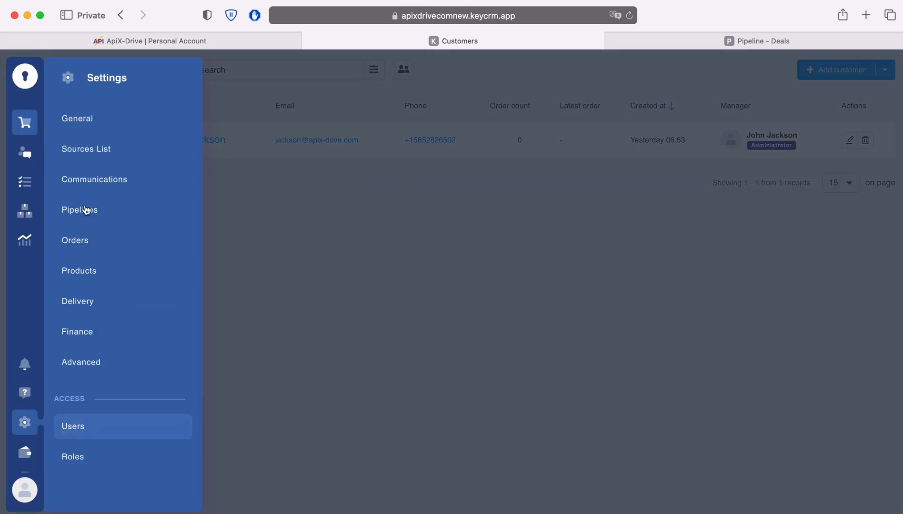
click(89, 121)
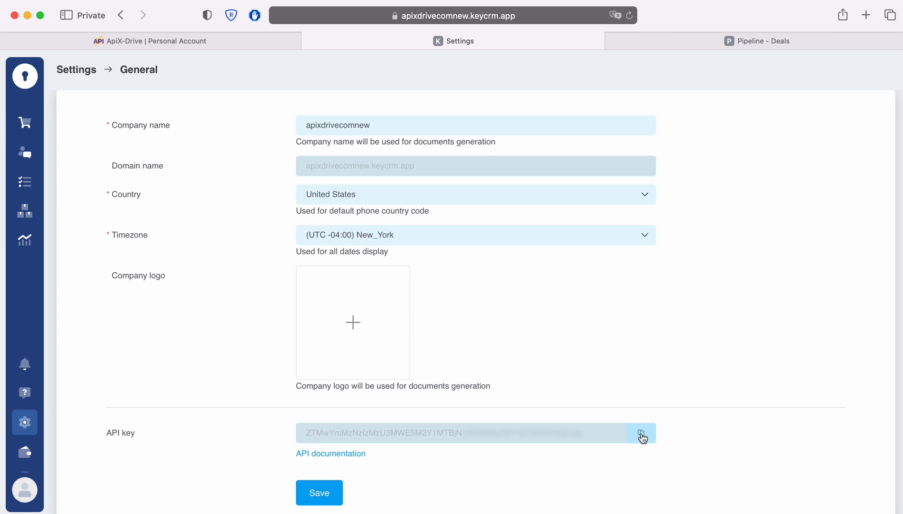
click(641, 436)
Paste the KeyCRM API key into the connection setup and save the account
click(170, 42)
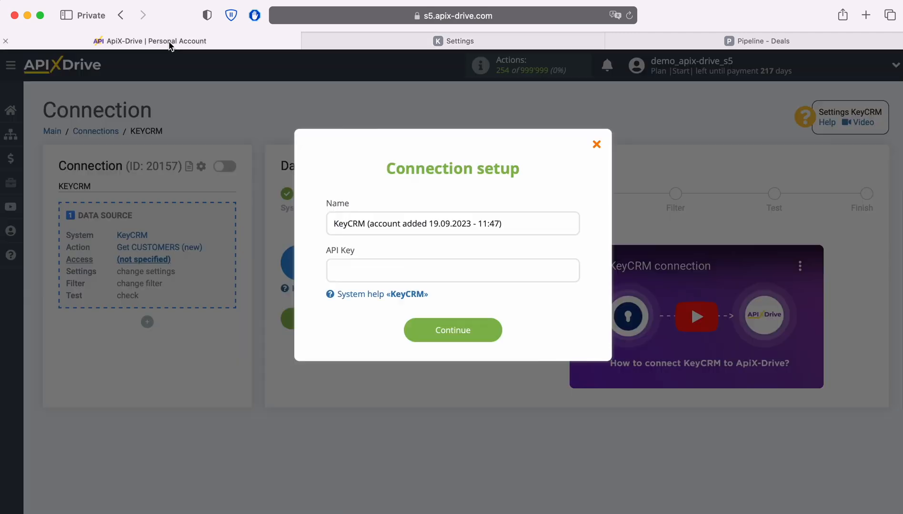
click(367, 267)
right_click(365, 265)
click(384, 304)
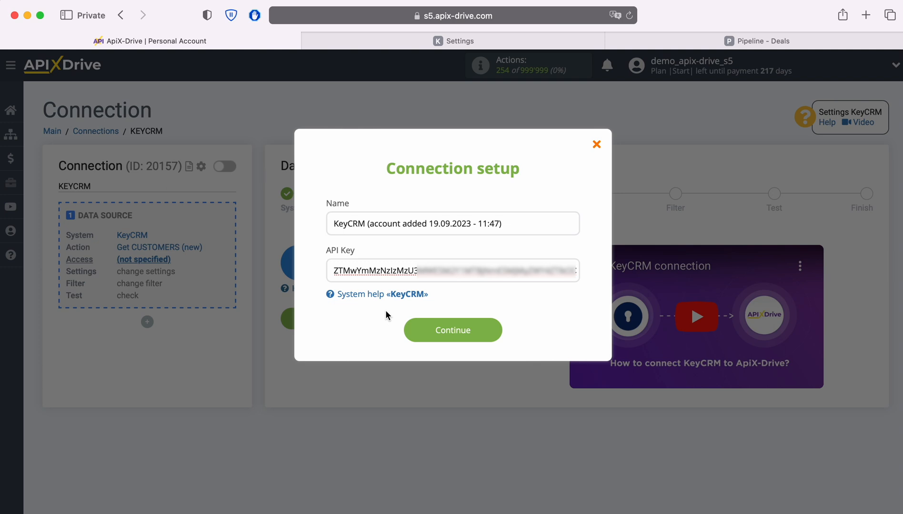
click(497, 331)
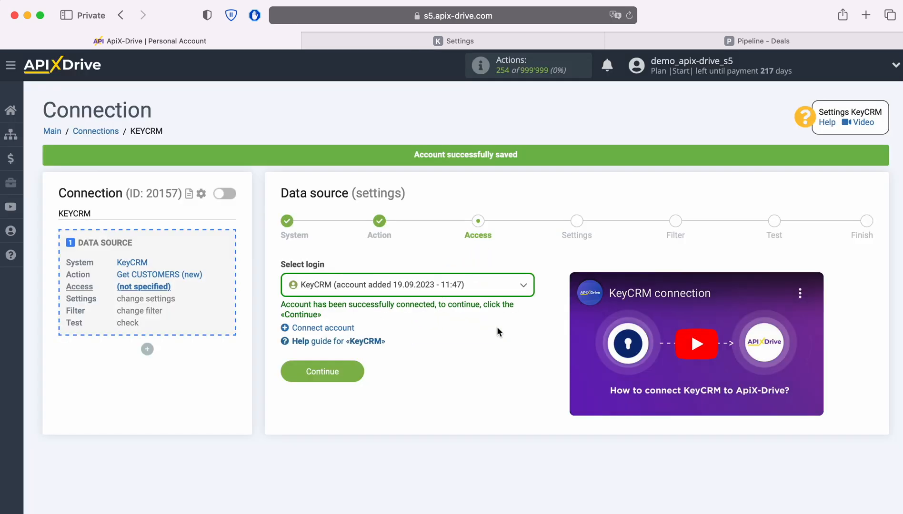
Select the saved KeyCRM account as the login and continue
click(474, 294)
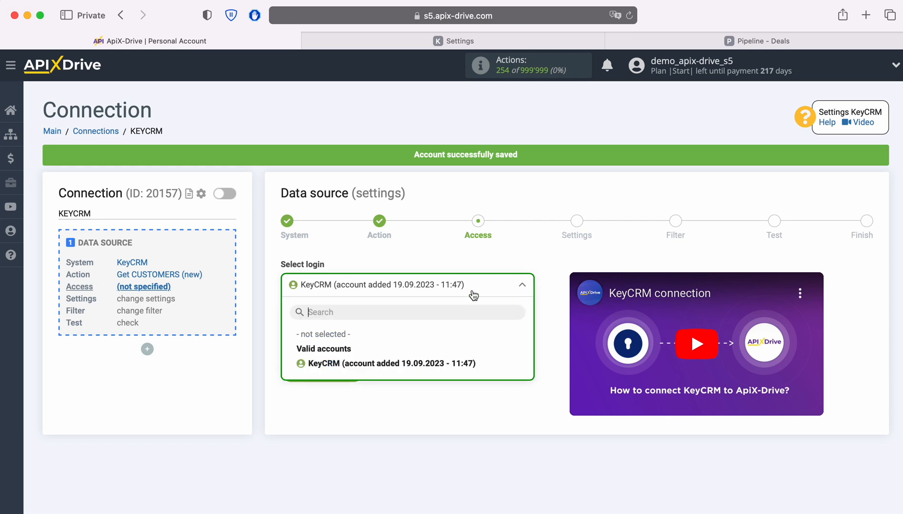
click(446, 363)
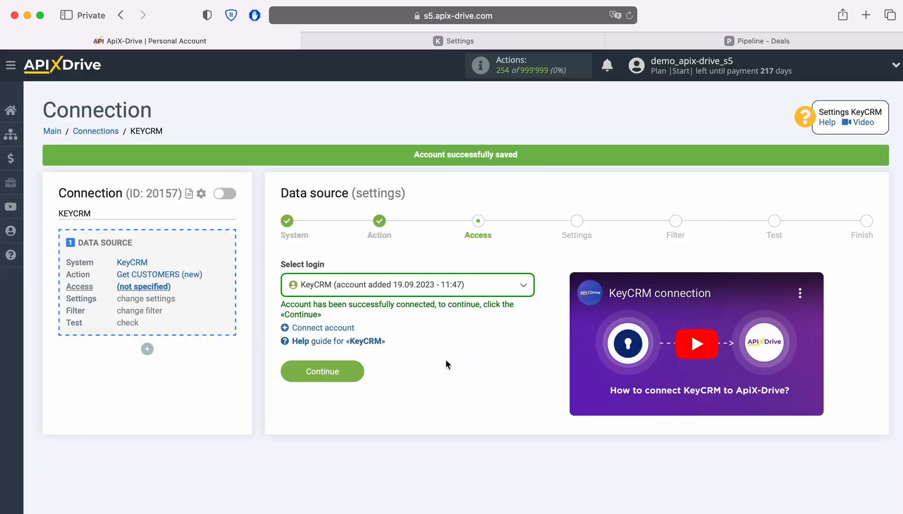
click(361, 370)
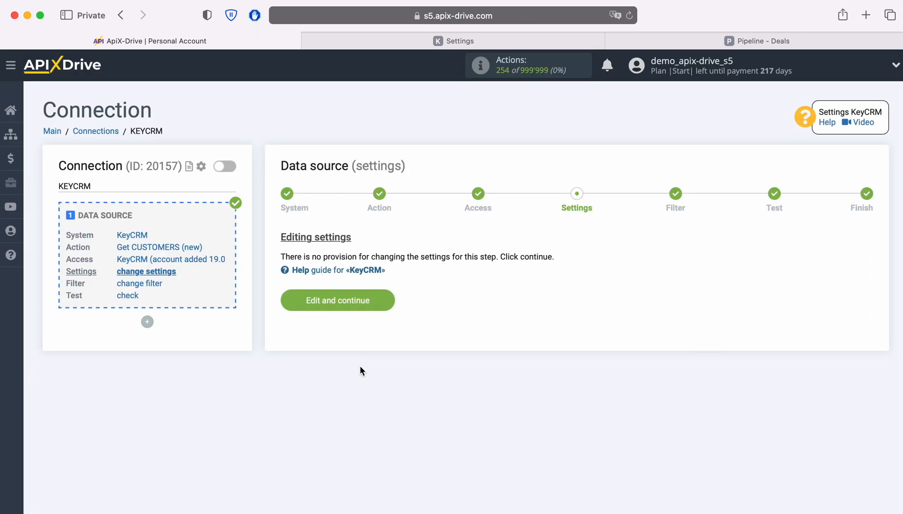
Continue past the source settings and filter stages without changes
click(388, 299)
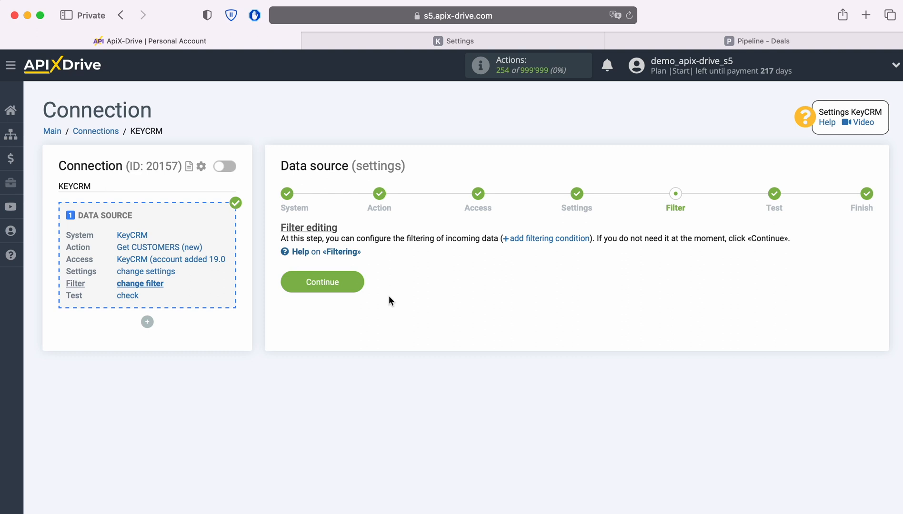
click(356, 279)
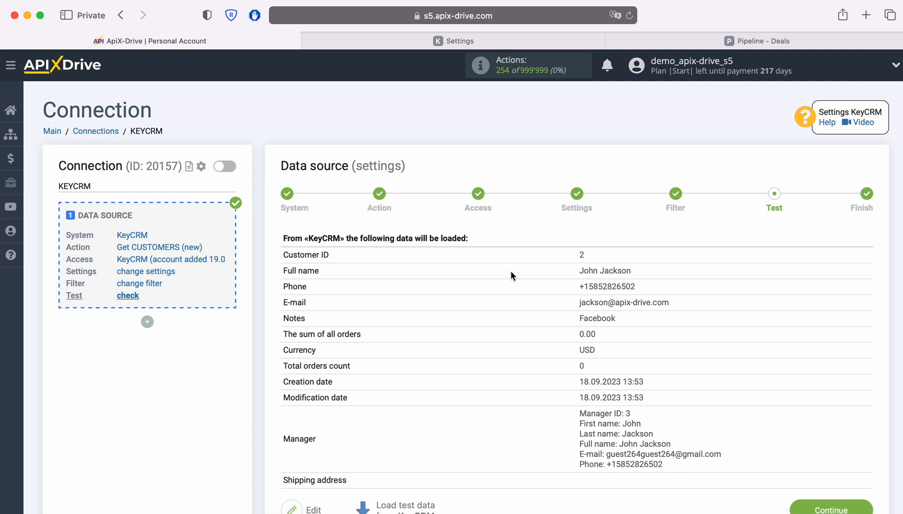
Review the KeyCRM customer test data and finish the data source setup
scroll(511, 271, down, 2)
click(825, 480)
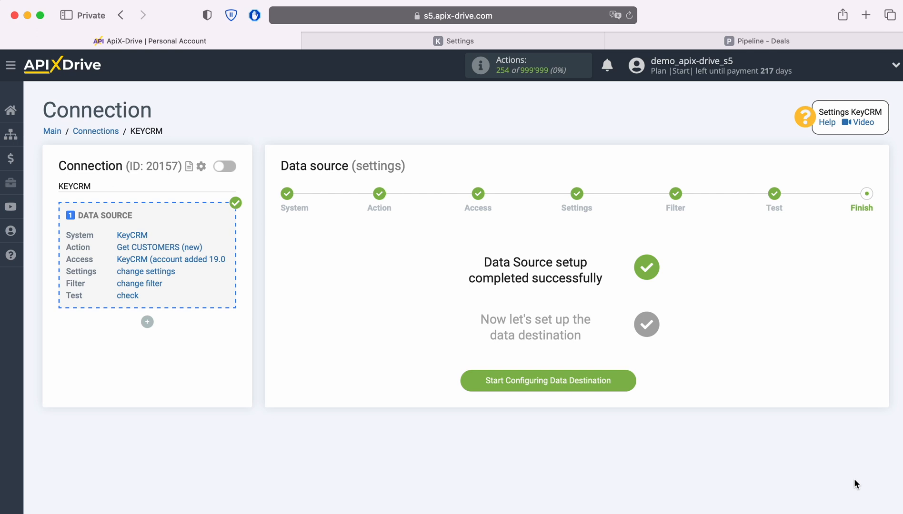
Start configuring the data destination and choose Pipedrive as the system
click(625, 381)
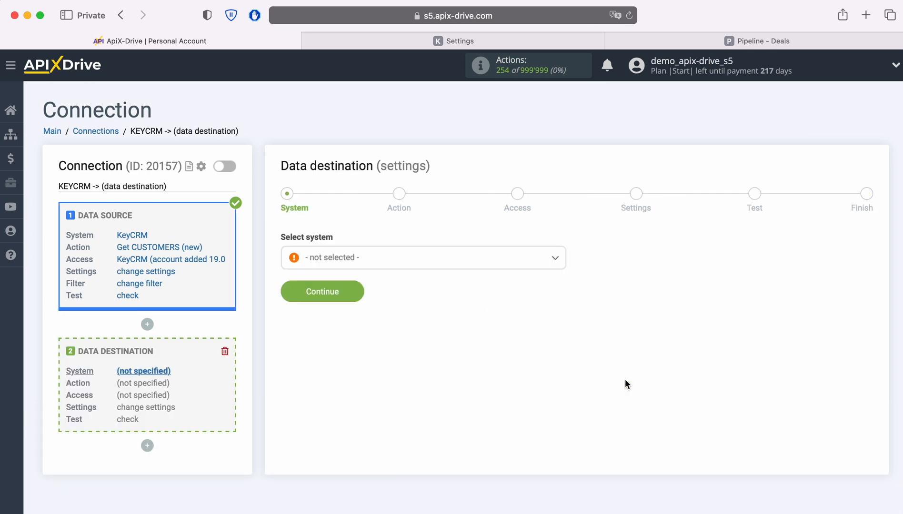
click(410, 265)
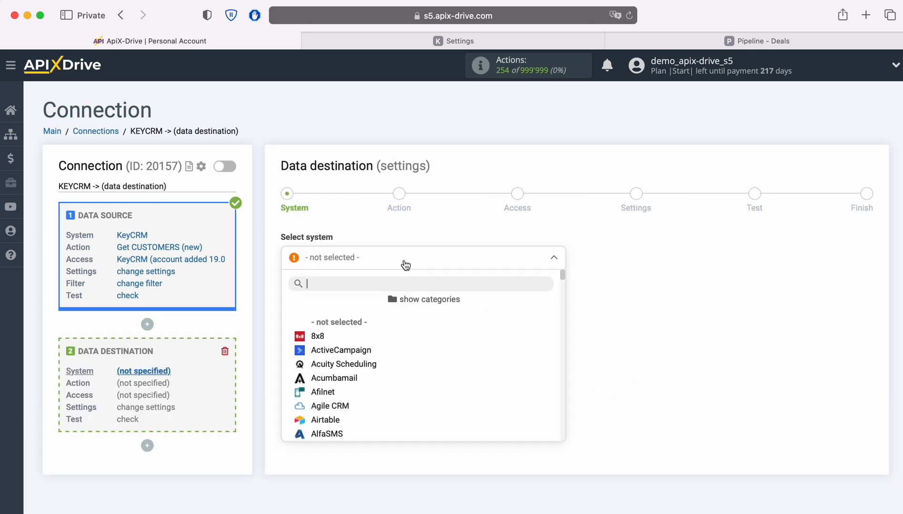
scroll(484, 352, down, 5)
scroll(483, 352, down, 15)
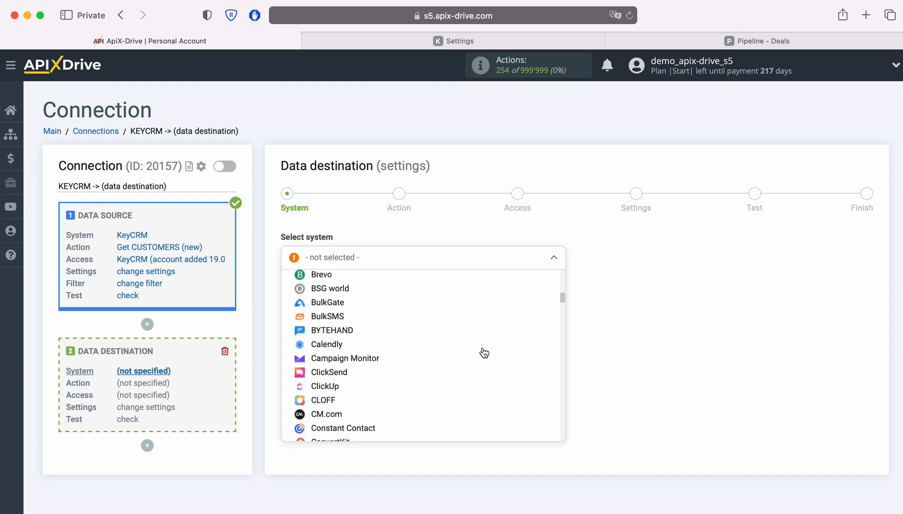
scroll(483, 353, down, 15)
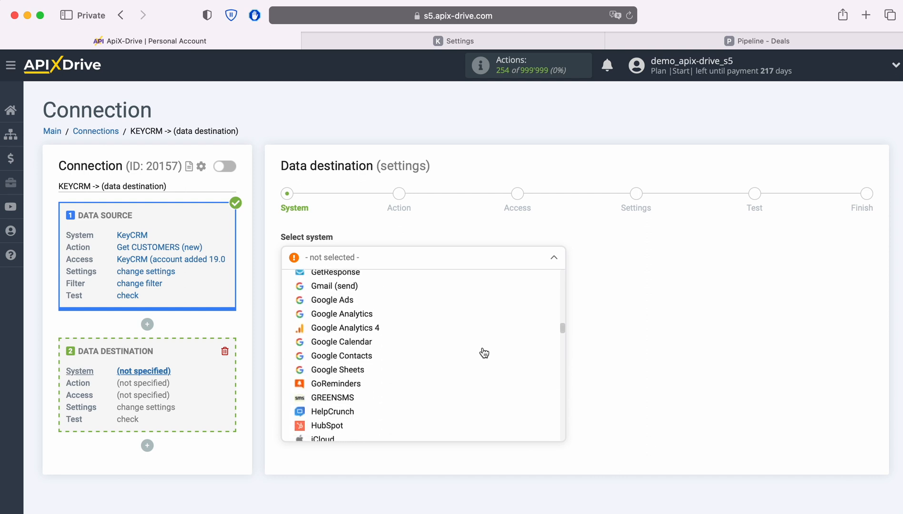
scroll(483, 353, down, 15)
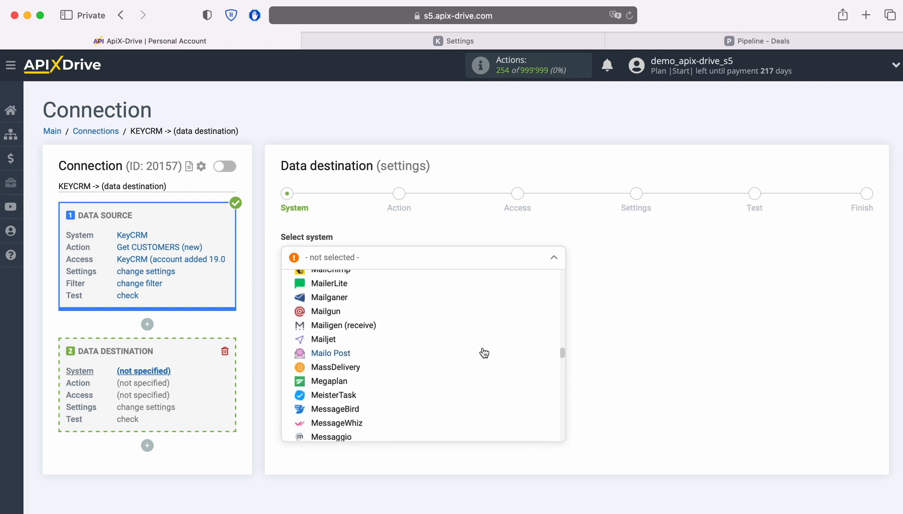
scroll(484, 353, down, 5)
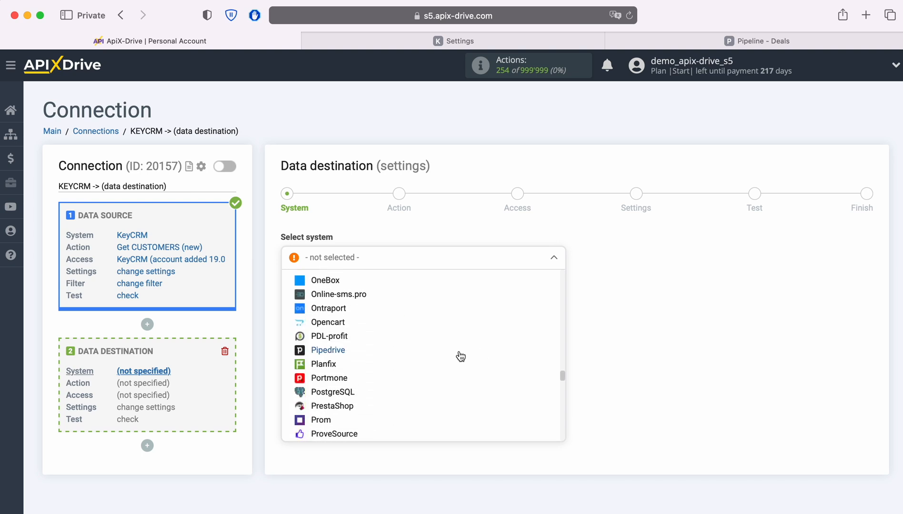
click(335, 350)
click(353, 292)
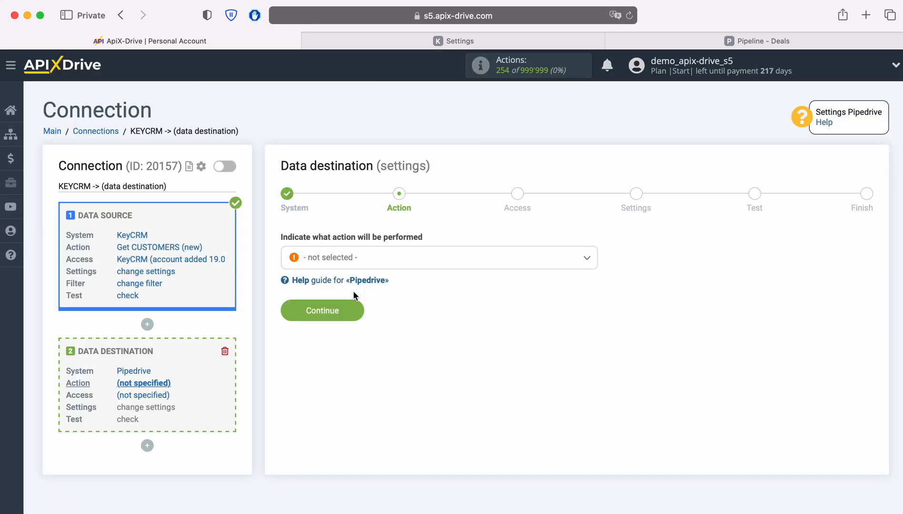
Set the destination action to Create DEAL and continue
click(382, 261)
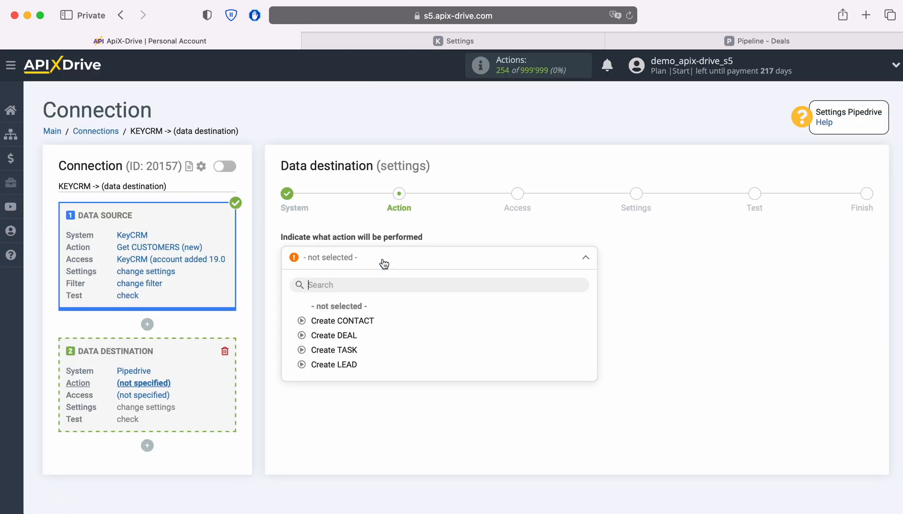
click(347, 335)
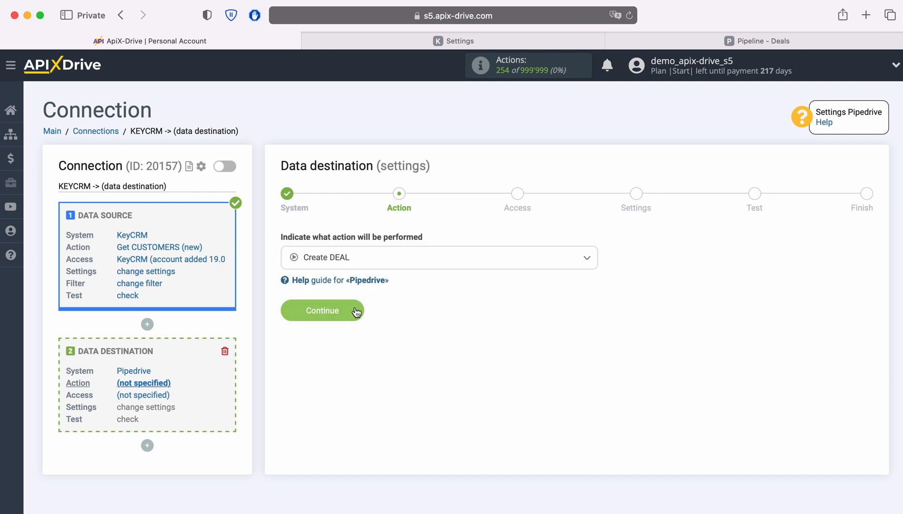
click(356, 312)
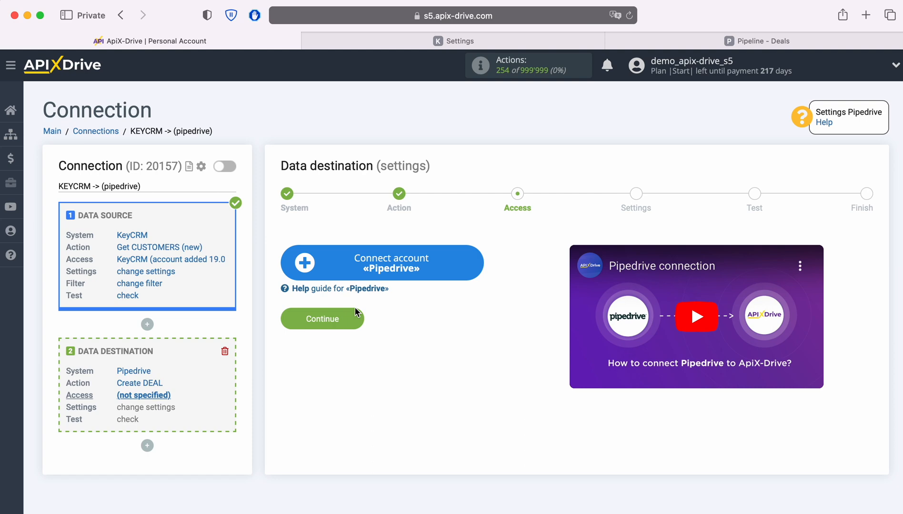
Start connecting a Pipedrive account and fill the Domain with the account domain copied from the Pipedrive address bar
click(473, 269)
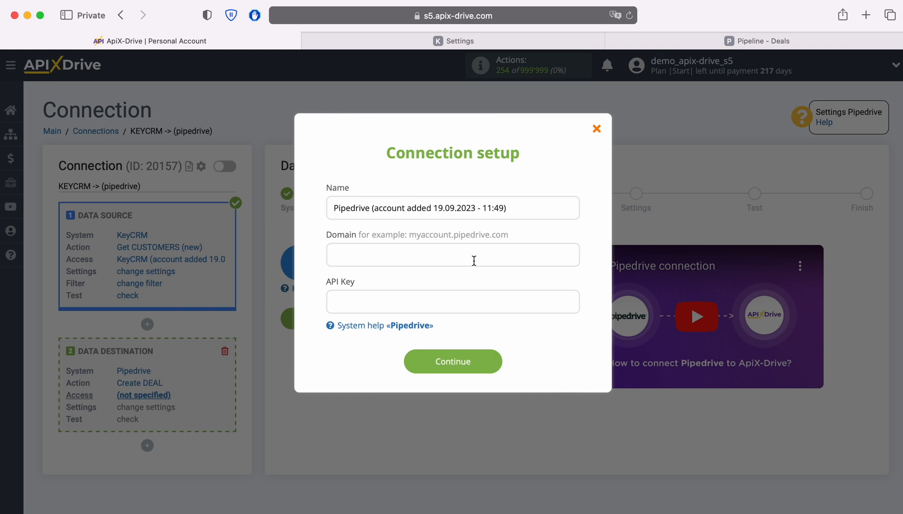
click(728, 41)
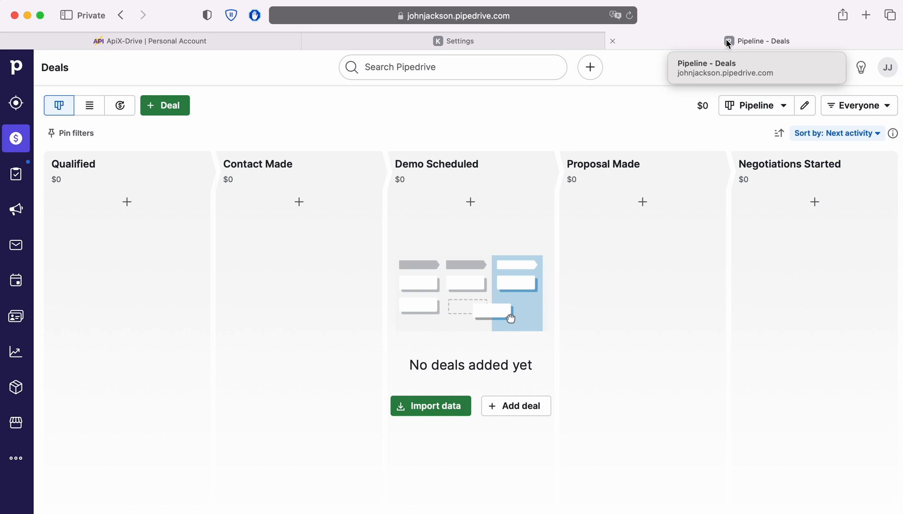
click(584, 17)
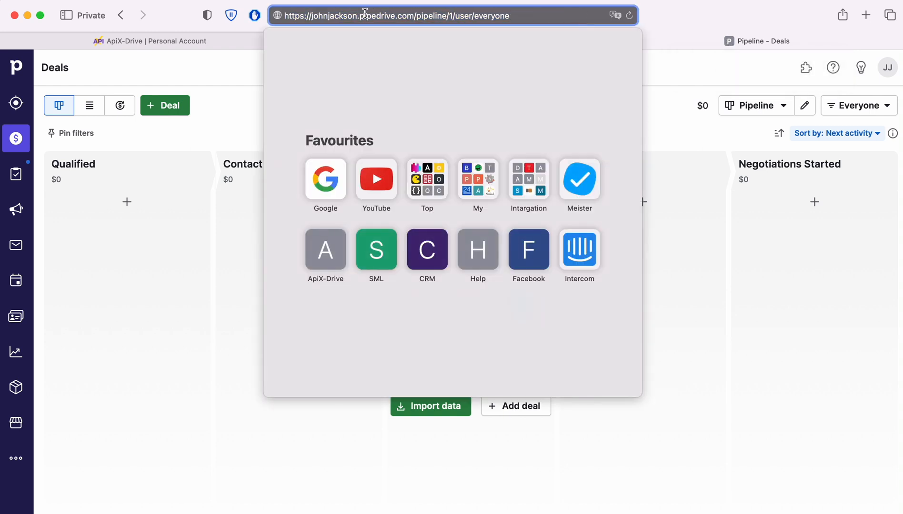
drag(310, 16, 413, 17)
right_click(399, 15)
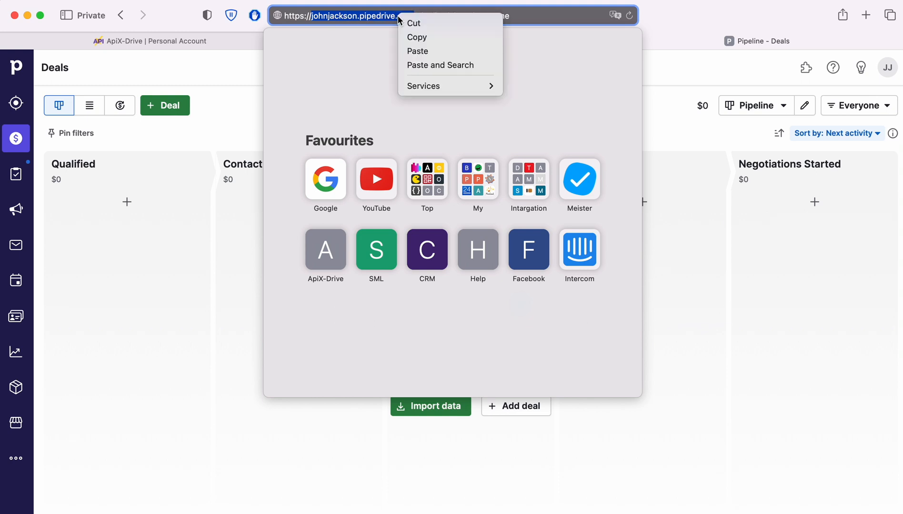
click(414, 38)
click(208, 41)
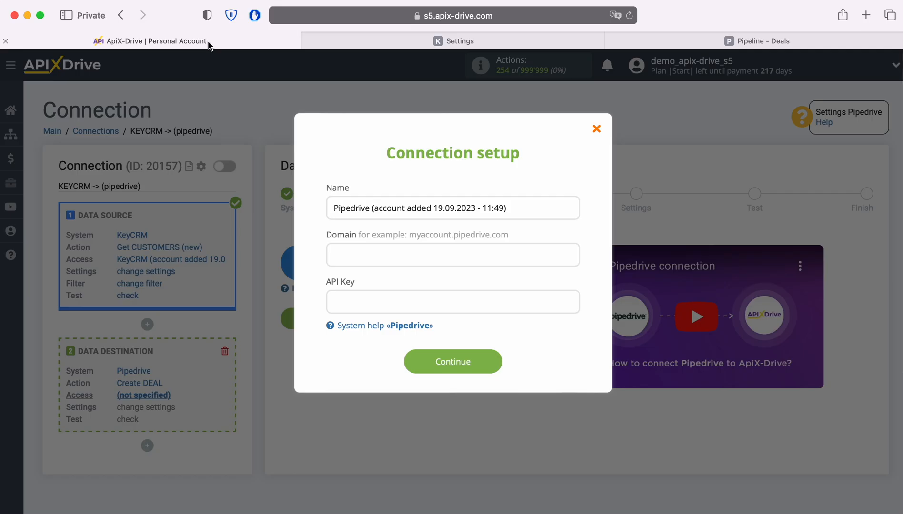
right_click(346, 257)
click(383, 285)
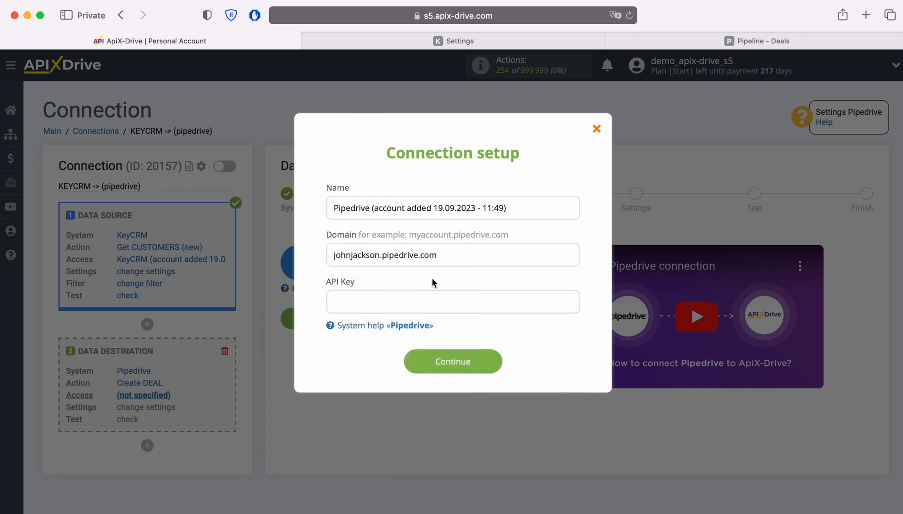
Copy the personal API token from Pipedrive's personal preferences, paste it as the API Key and save the connection
click(729, 41)
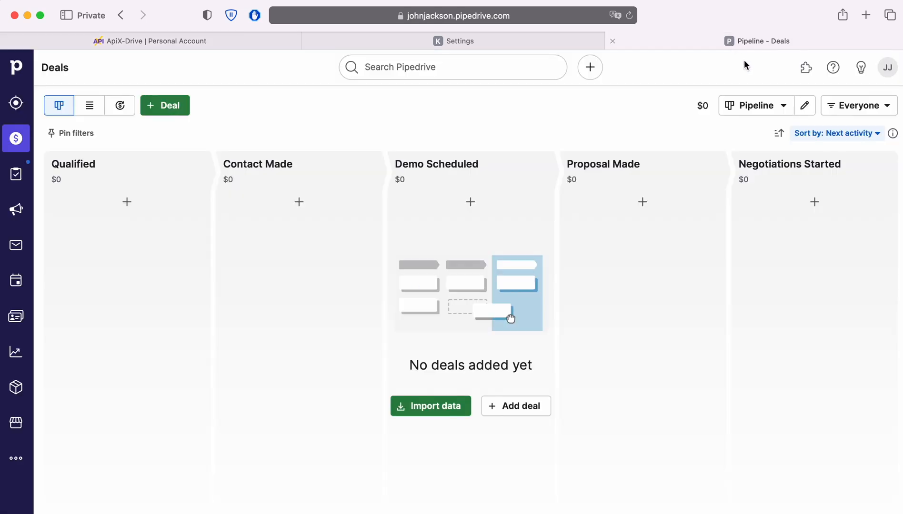
click(886, 70)
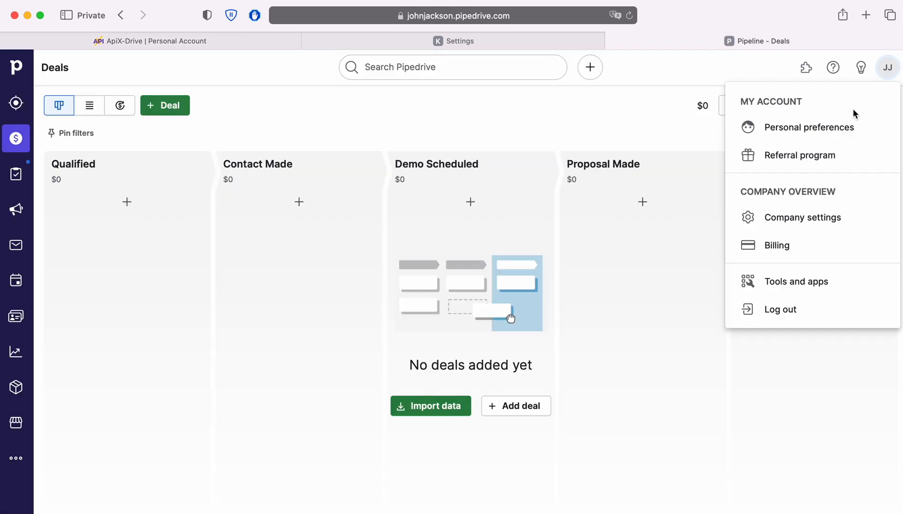
click(828, 129)
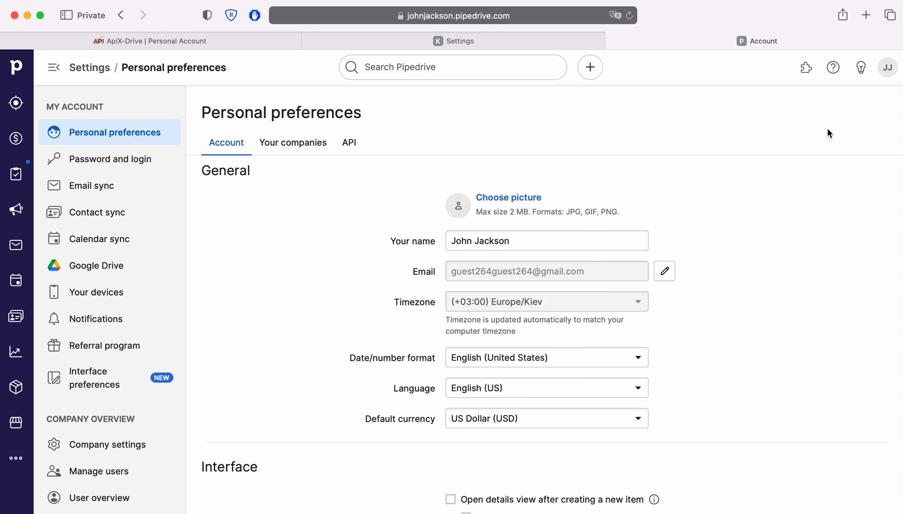
click(347, 144)
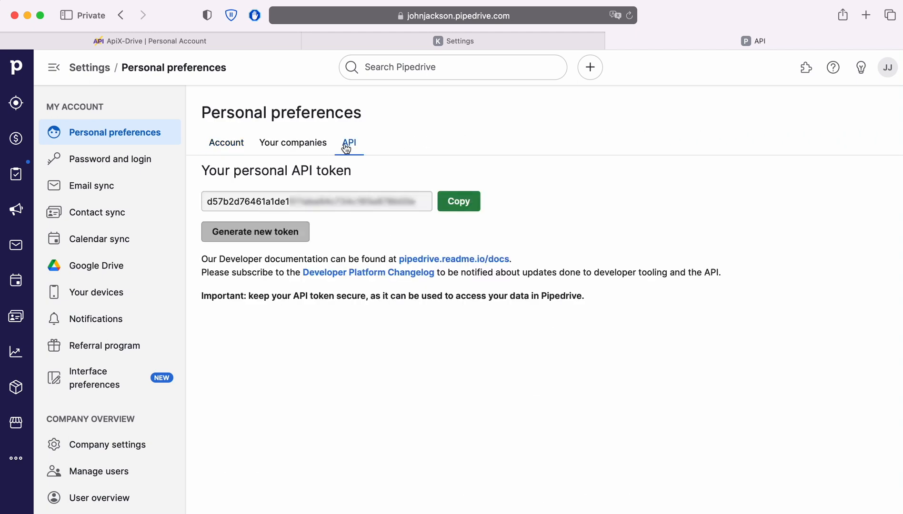
click(455, 202)
click(195, 40)
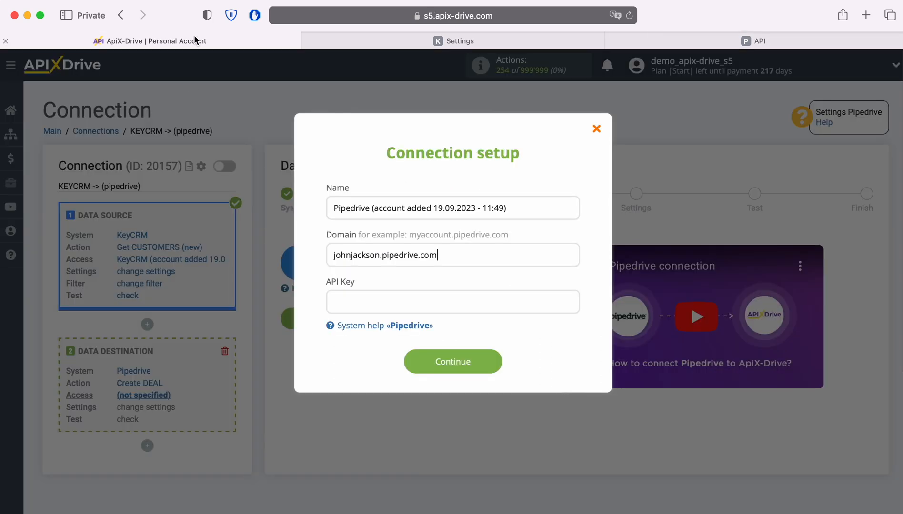
right_click(353, 290)
click(374, 327)
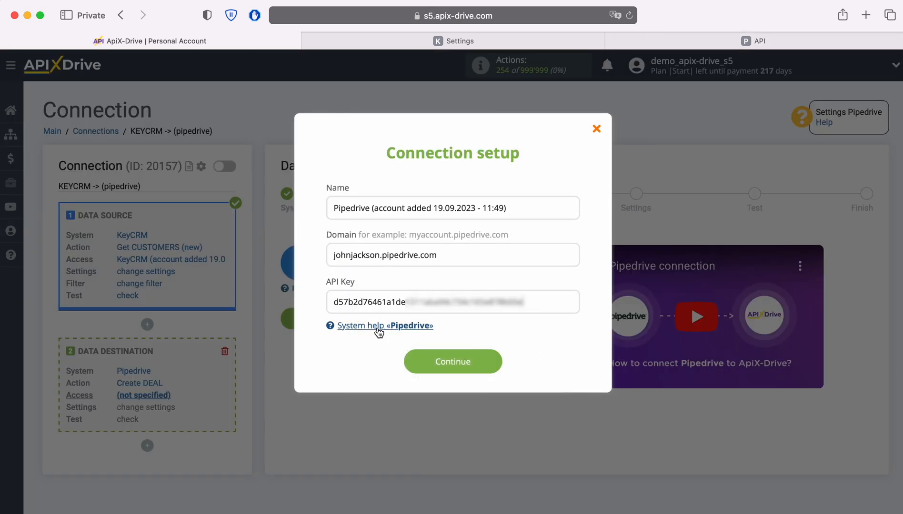
click(456, 371)
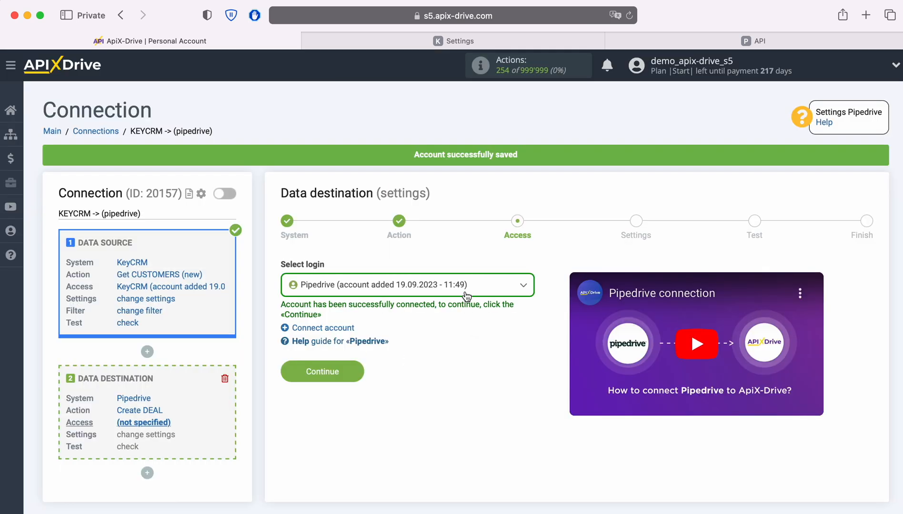
Select the newly added Pipedrive login and continue to the destination settings
click(466, 288)
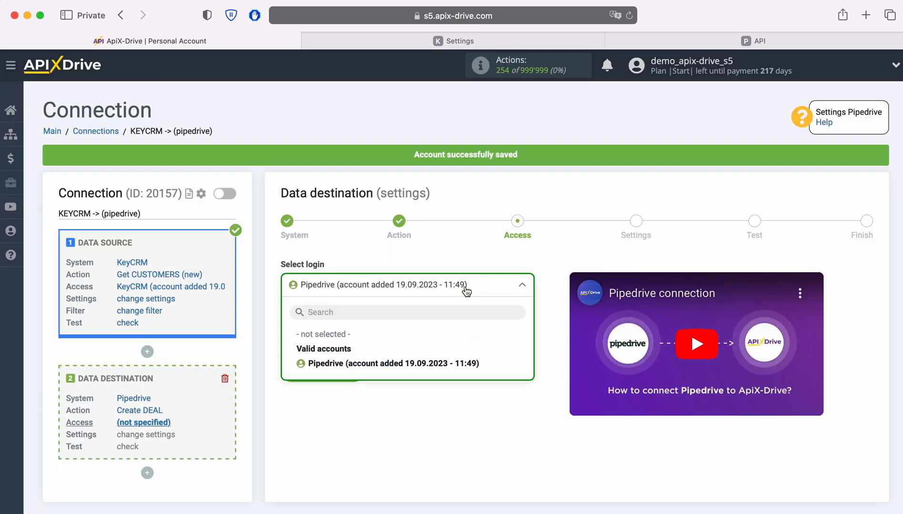
click(430, 363)
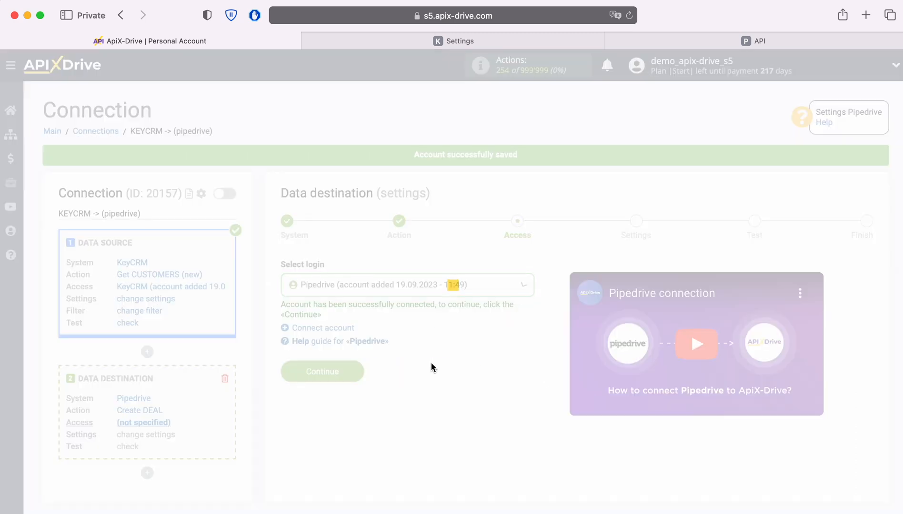
click(361, 369)
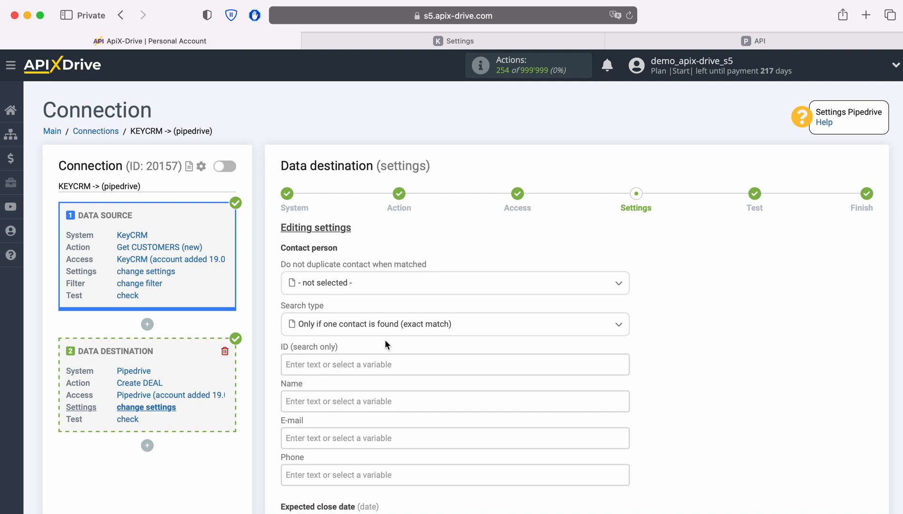
Map the contact person's Name to the KeyCRM Full name variable
click(344, 401)
scroll(343, 401, down, 5)
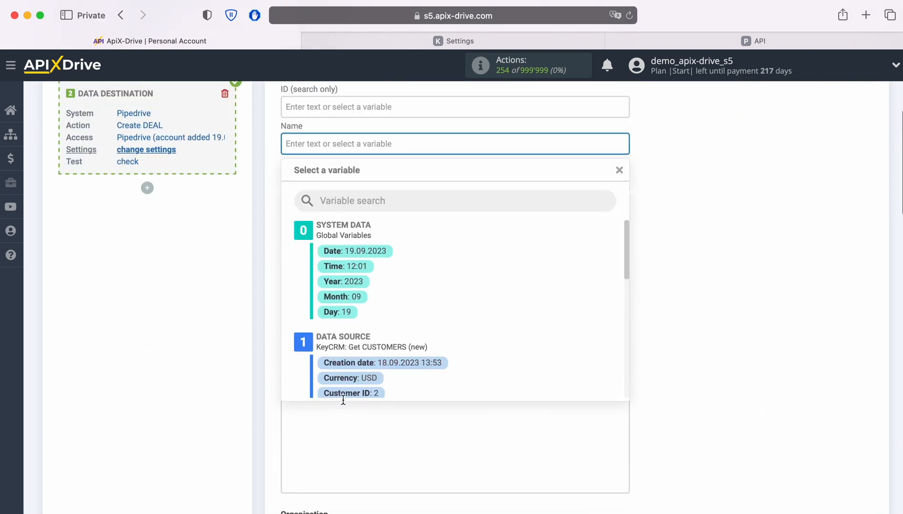
scroll(552, 310, down, 2)
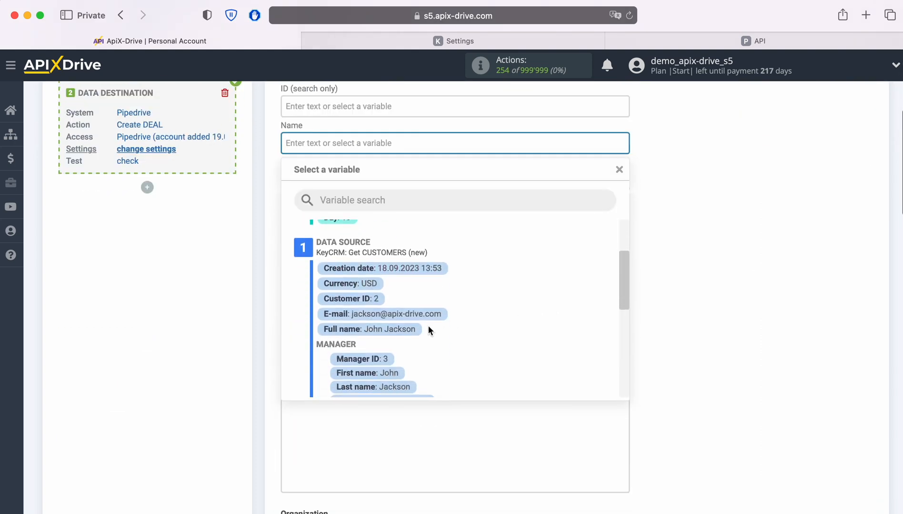
click(409, 332)
click(367, 180)
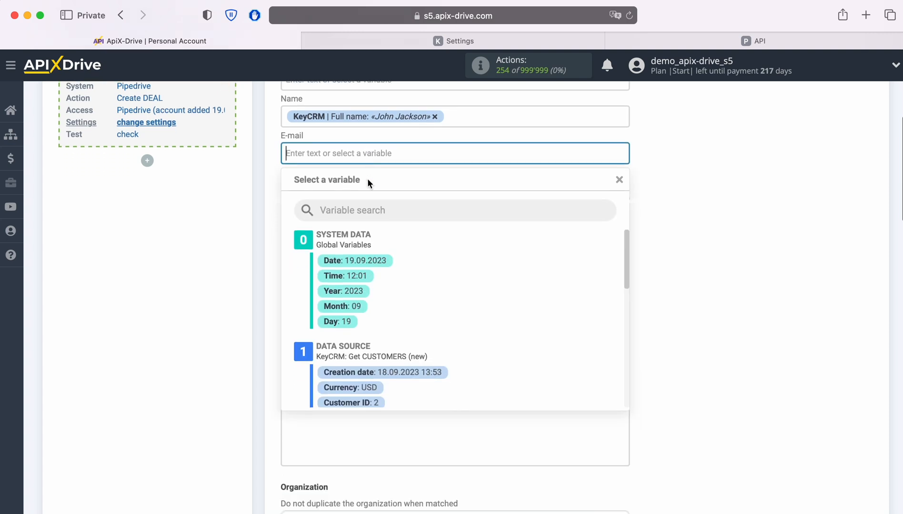
Map the contact person's E-mail to the KeyCRM E-mail variable
scroll(540, 287, down, 2)
scroll(540, 287, down, 1)
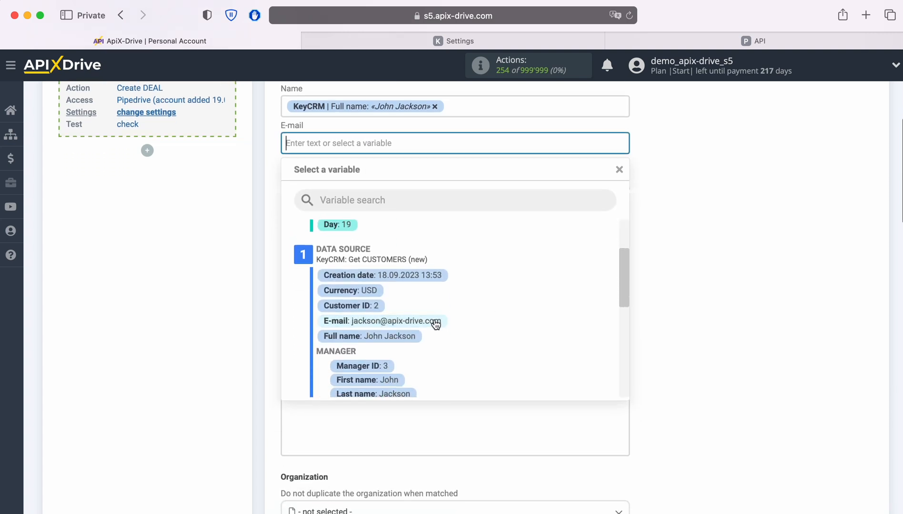
click(434, 322)
click(361, 172)
scroll(547, 308, down, 3)
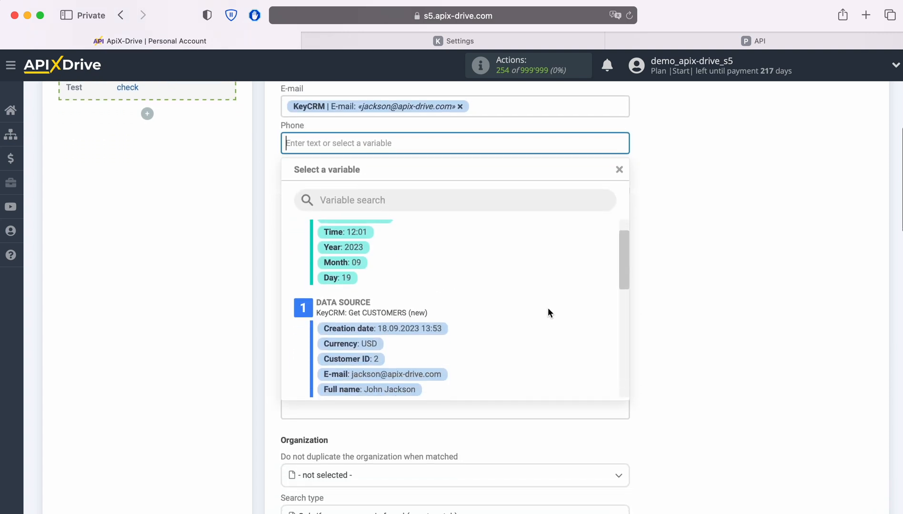
scroll(544, 303, down, 3)
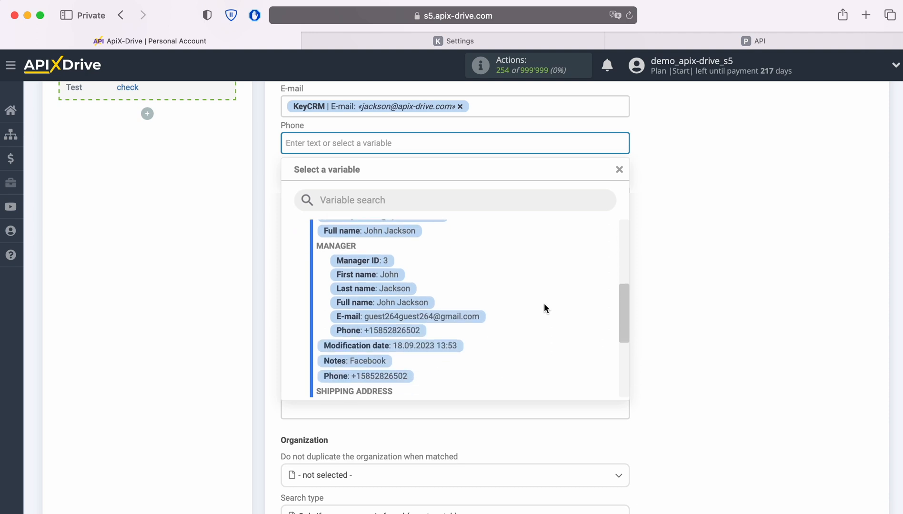
scroll(402, 372, down, 10)
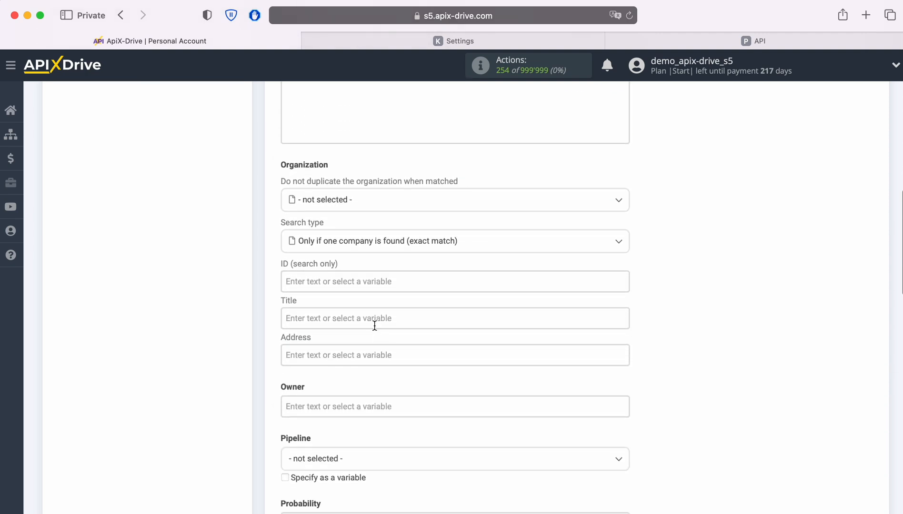
Map the organization Title to the KeyCRM Full name variable
click(373, 320)
scroll(530, 335, down, 3)
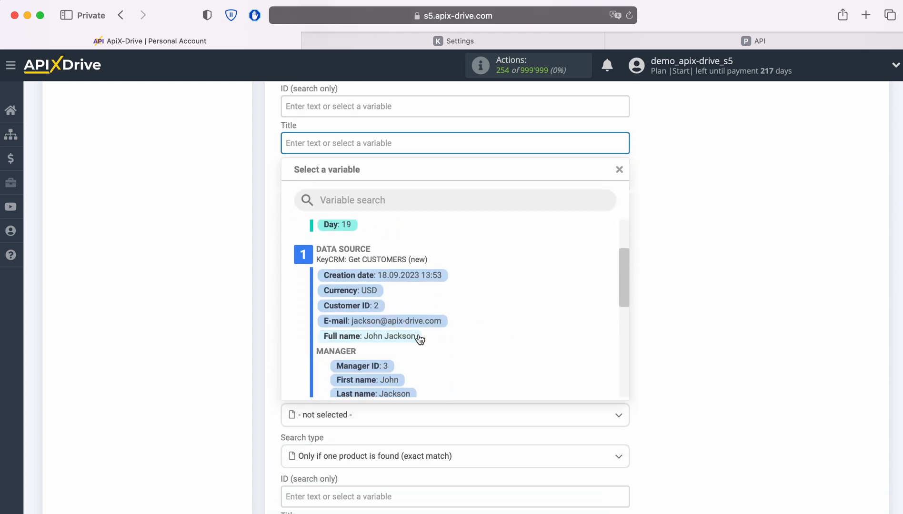
click(409, 336)
scroll(524, 326, down, 2)
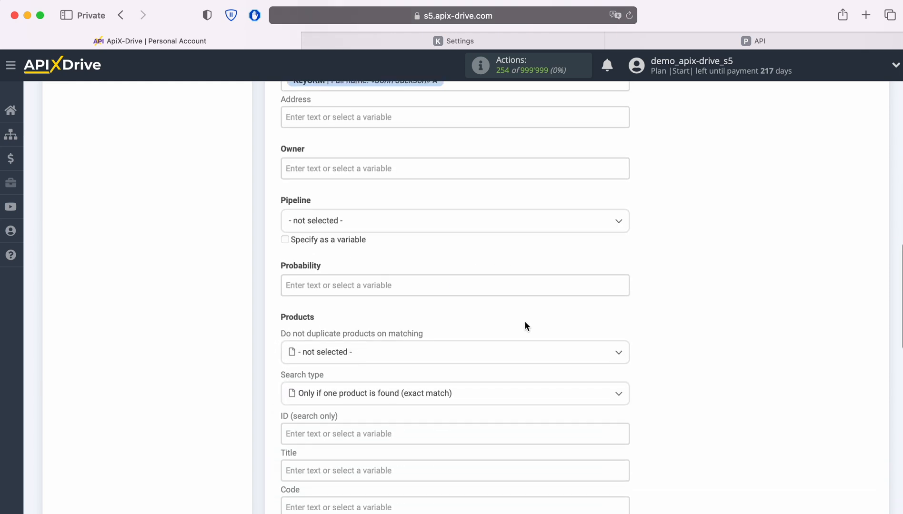
click(423, 225)
click(320, 284)
Set product duplicate matching to Code with search type First product found
scroll(520, 288, down, 5)
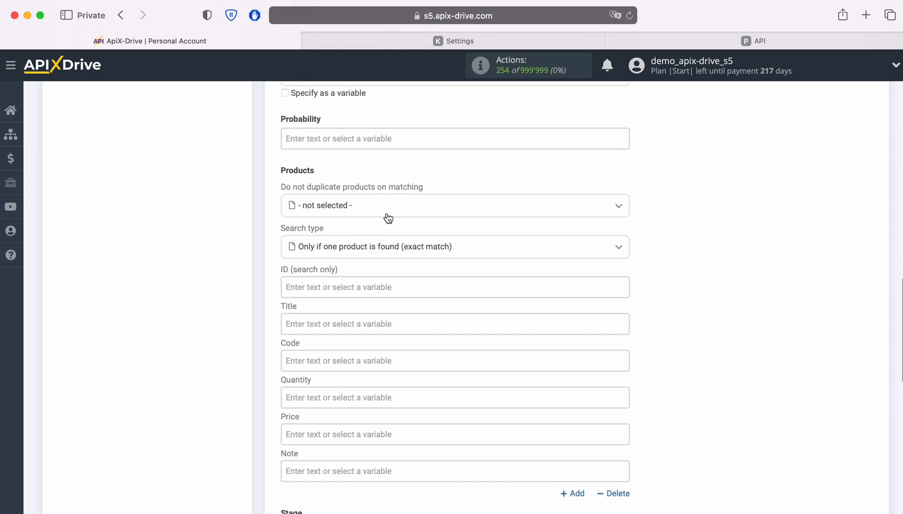
click(384, 206)
click(308, 278)
click(367, 251)
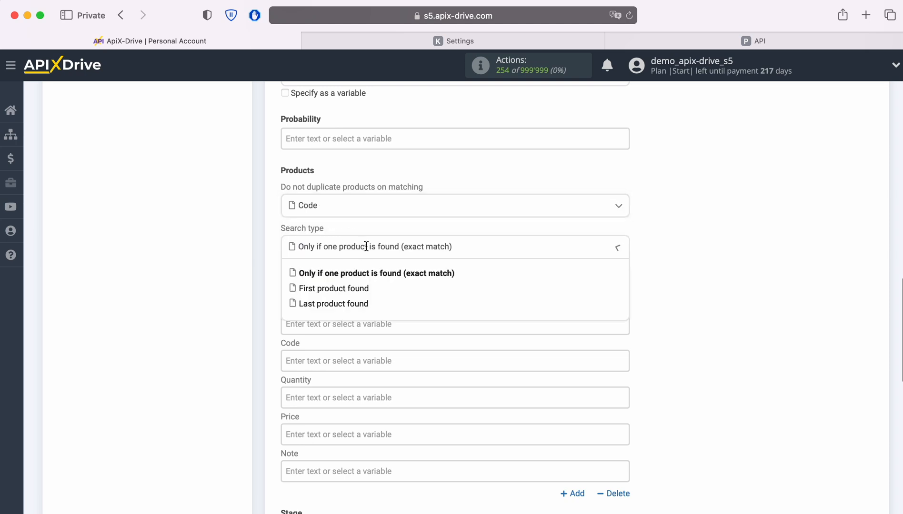
click(347, 288)
Fill in the product with title iPhone 4s, code 12345, quantity 1 and price 100
scroll(343, 288, down, 1)
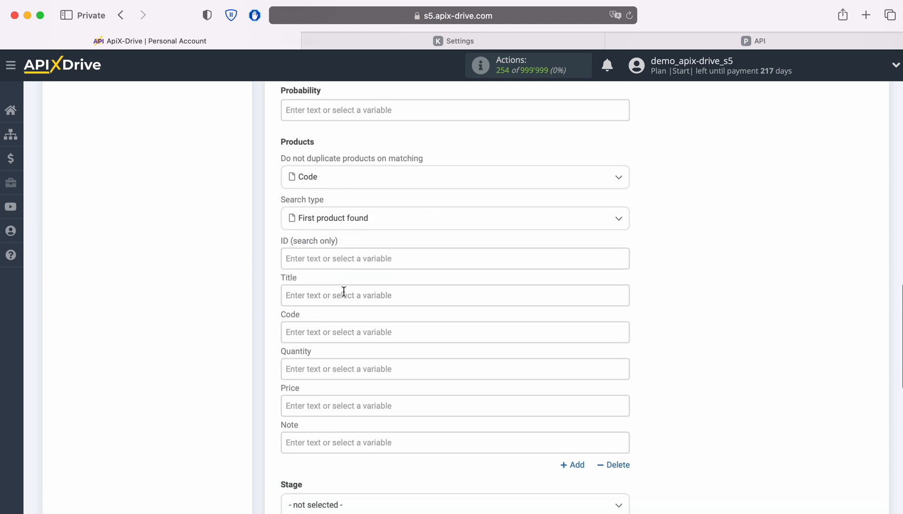
click(345, 293)
scroll(346, 296, down, 5)
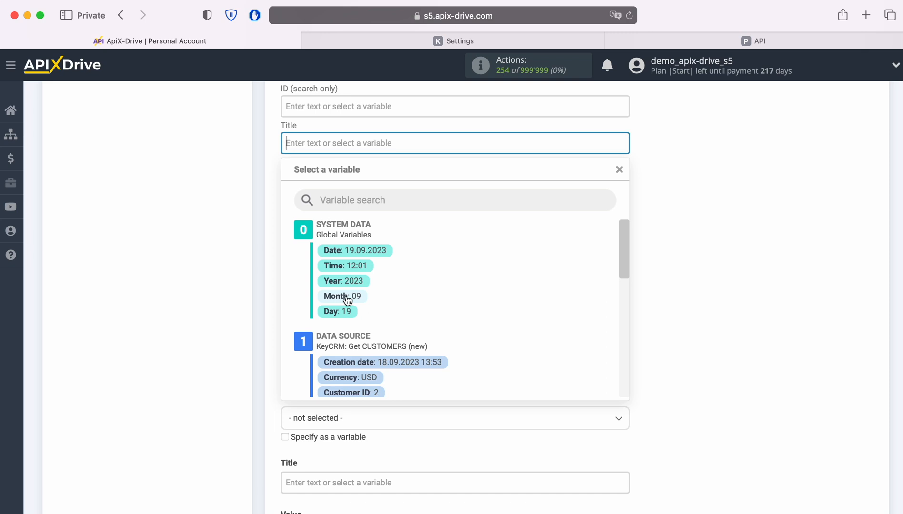
text(iPhone 4s)
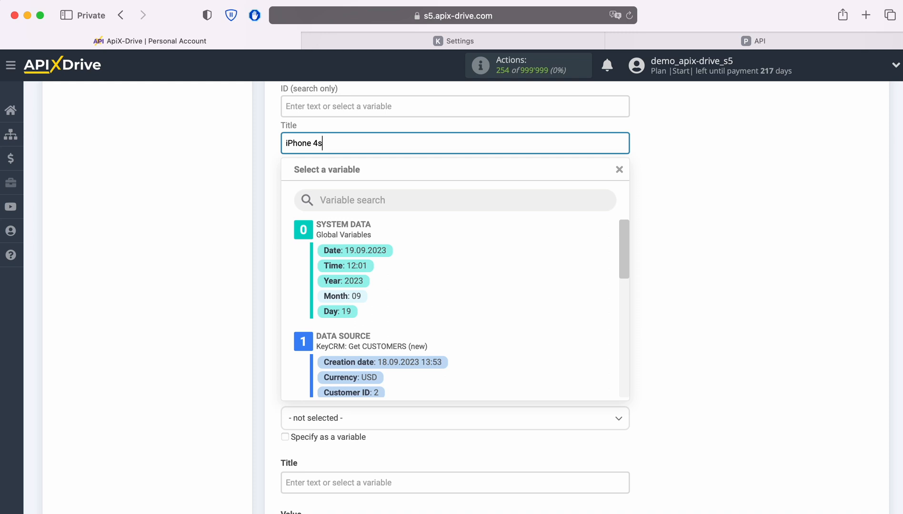
click(269, 217)
click(316, 182)
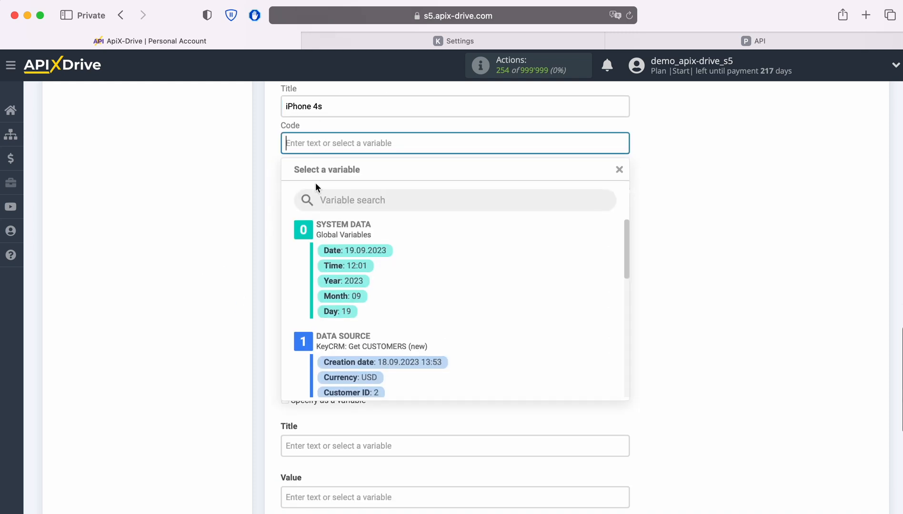
text(12345)
click(294, 191)
click(294, 185)
text(1)
click(294, 181)
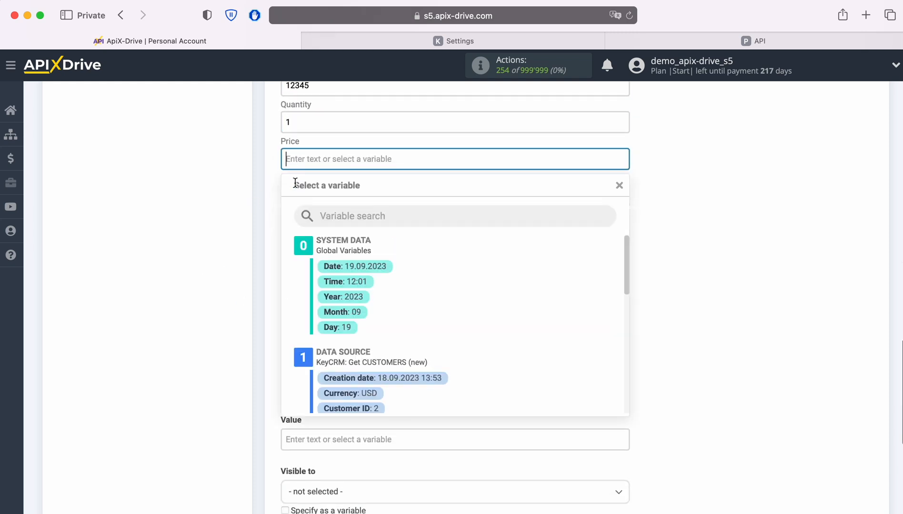
text(100)
click(154, 213)
Set the deal Stage to Qualified and the Status to Open
scroll(409, 233, down, 2)
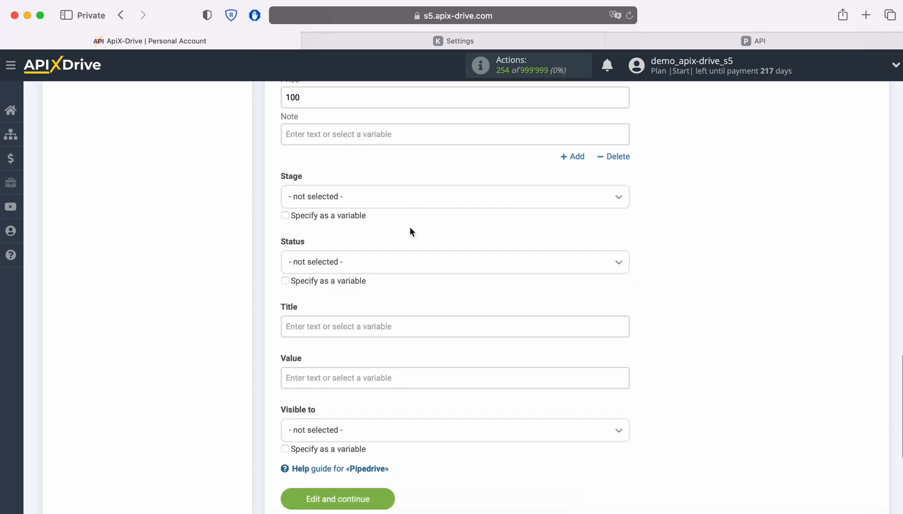
click(393, 203)
click(333, 260)
click(340, 262)
click(314, 327)
Set the deal Title to "New Customers from KeyCRM" followed by the KeyCRM Full name variable
scroll(390, 305, down, 2)
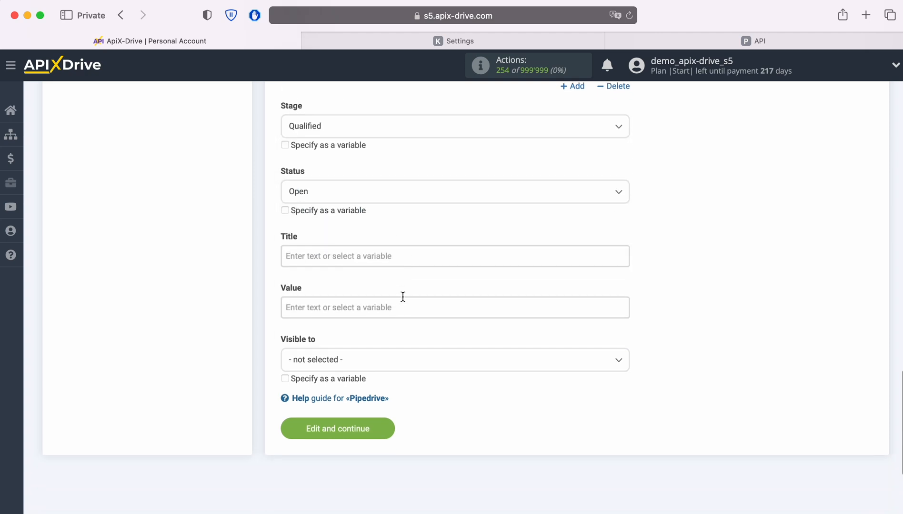
click(374, 252)
text(New )
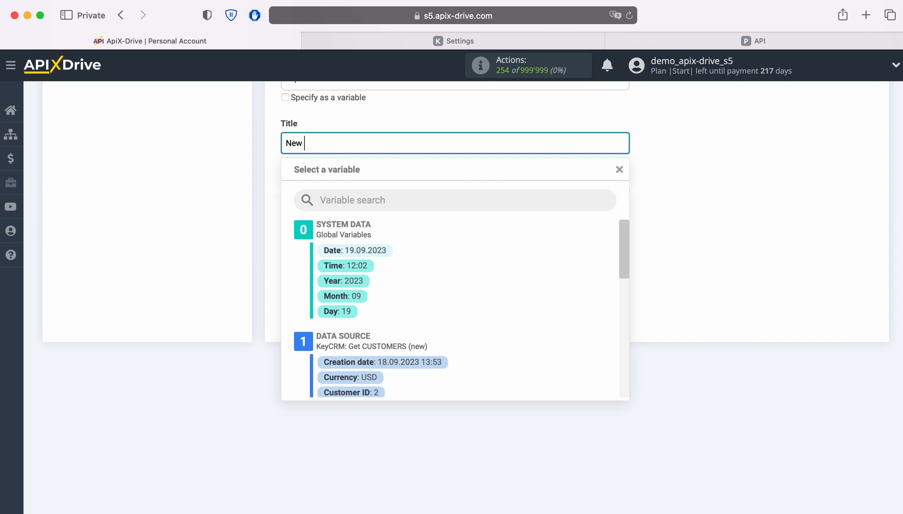
text(Customers from KeyCRM)
scroll(514, 355, down, 3)
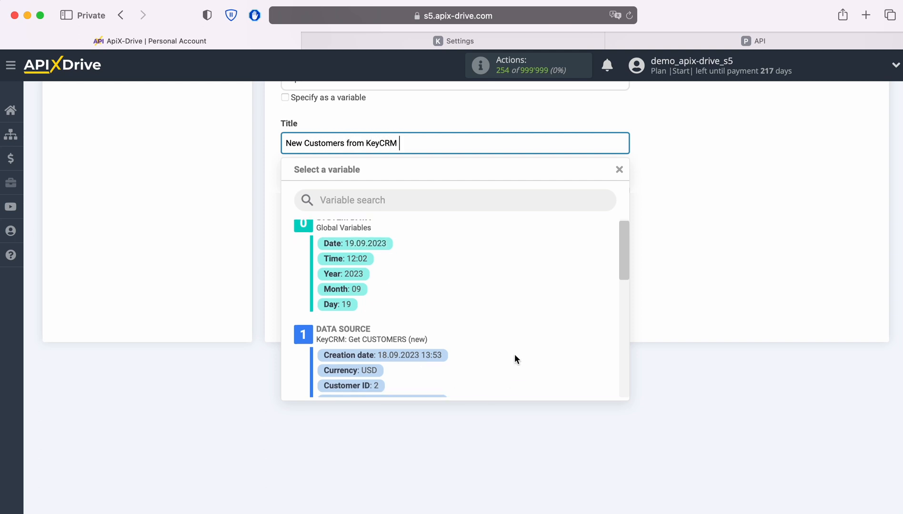
click(417, 342)
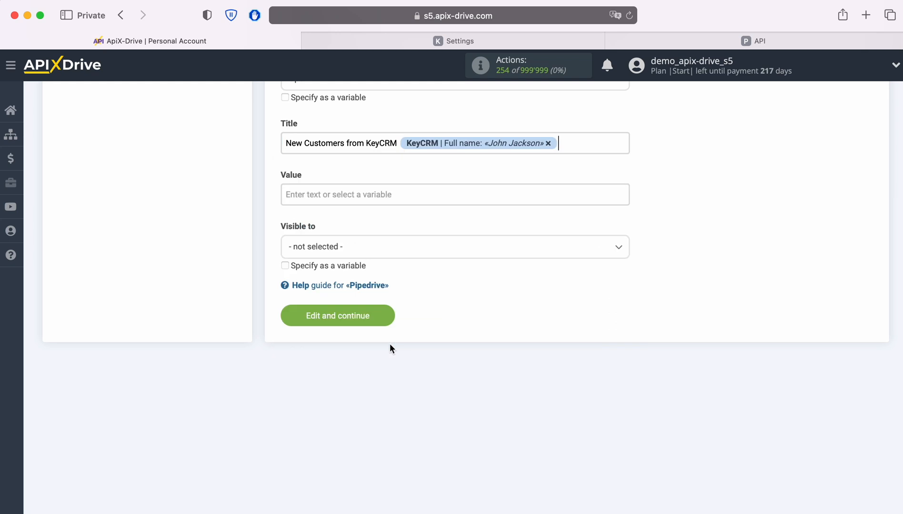
Set the deal Value to 100 and save the destination settings
click(351, 194)
text(100)
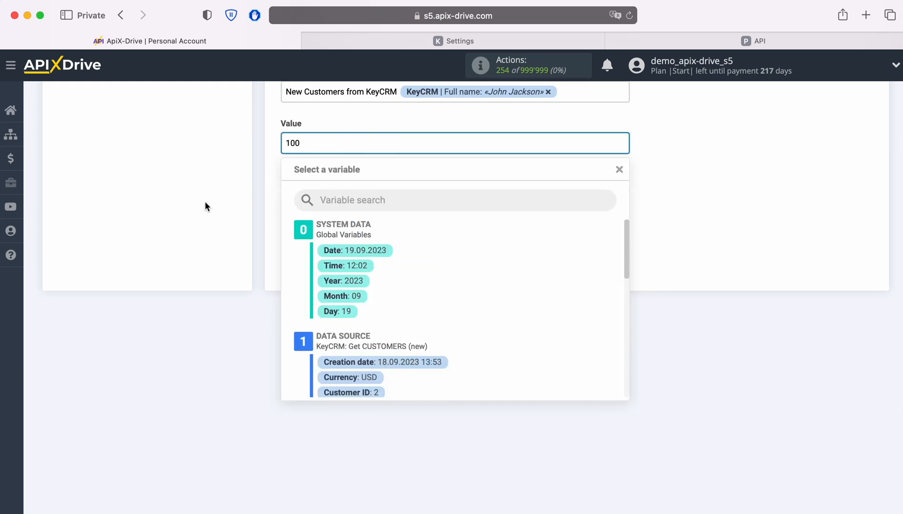
click(205, 205)
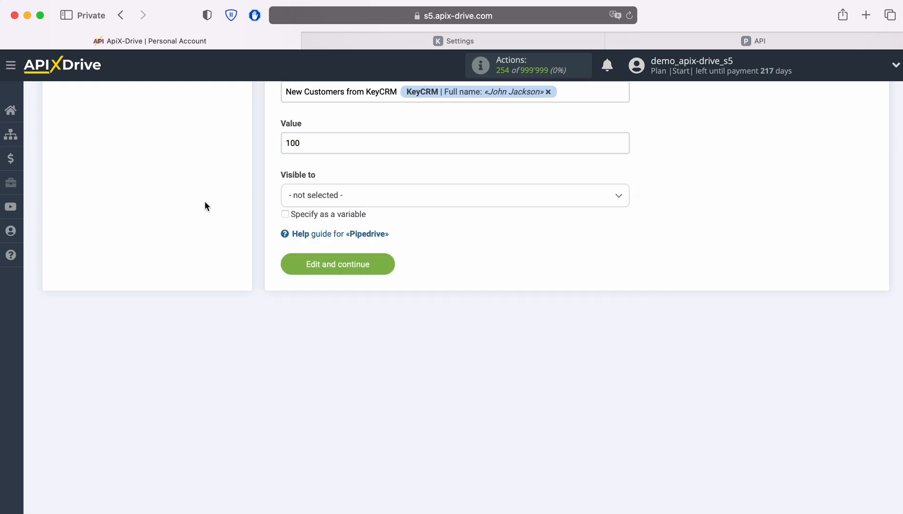
click(381, 265)
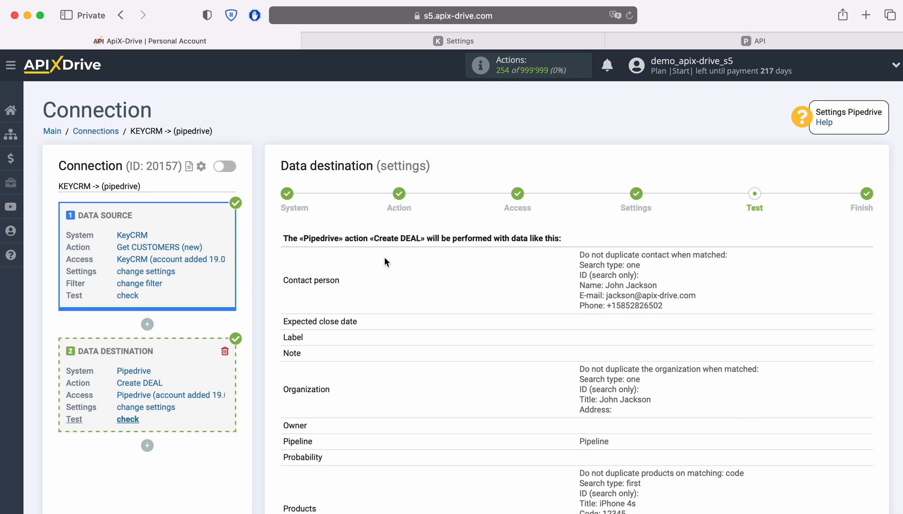
Send the test data to Pipedrive
scroll(803, 288, down, 5)
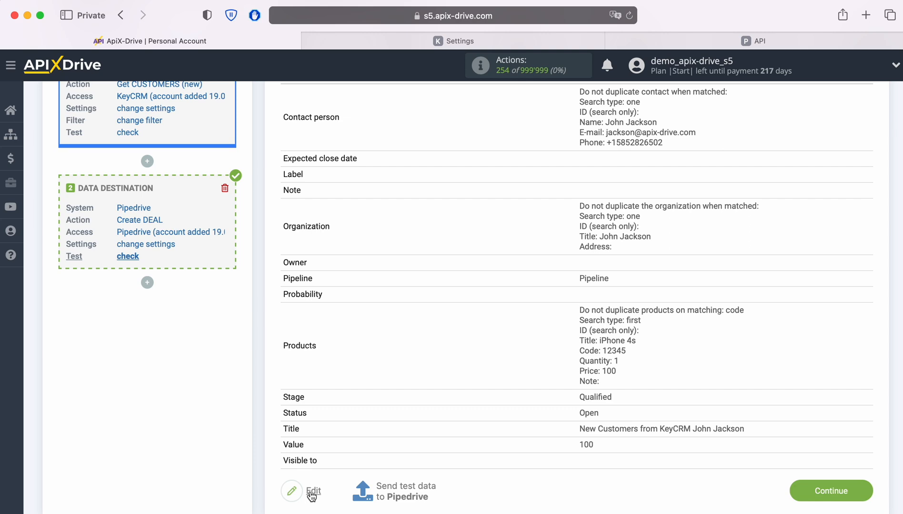
click(406, 486)
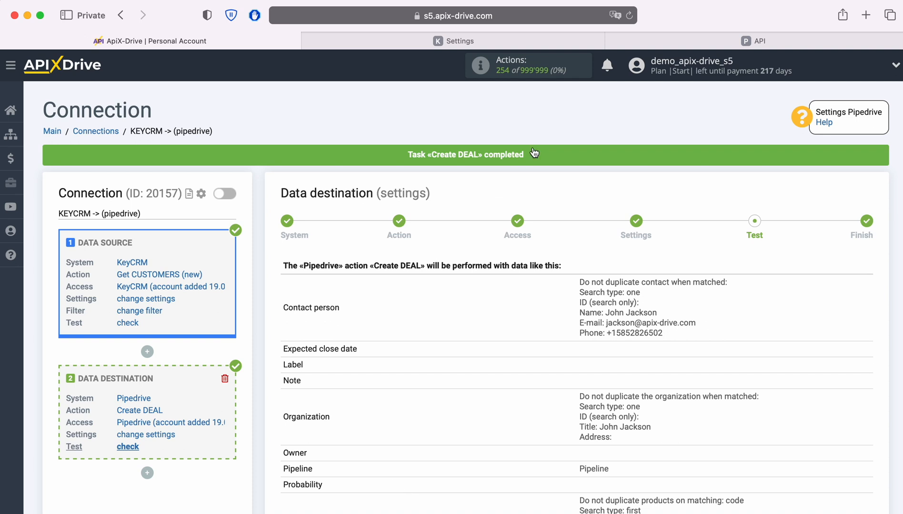
Switch to Pipedrive and examine the newly created deal and its organization
click(635, 38)
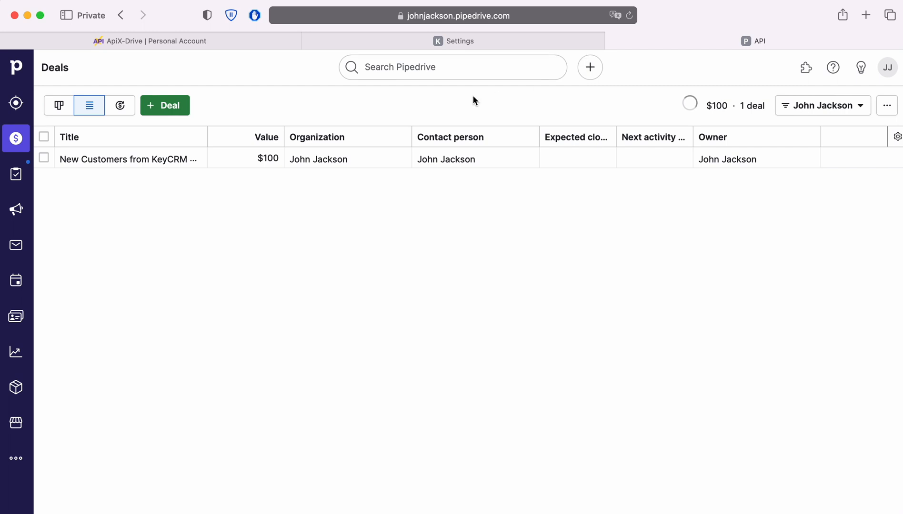
click(152, 159)
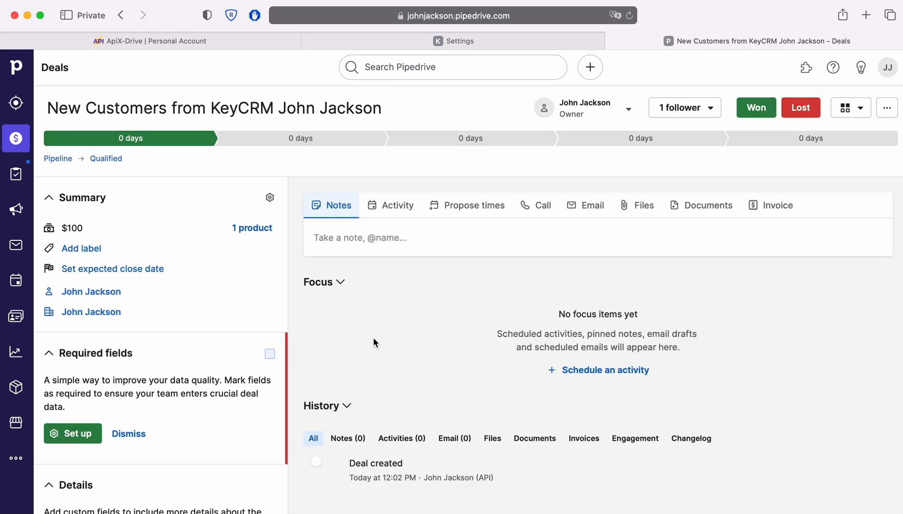
click(91, 293)
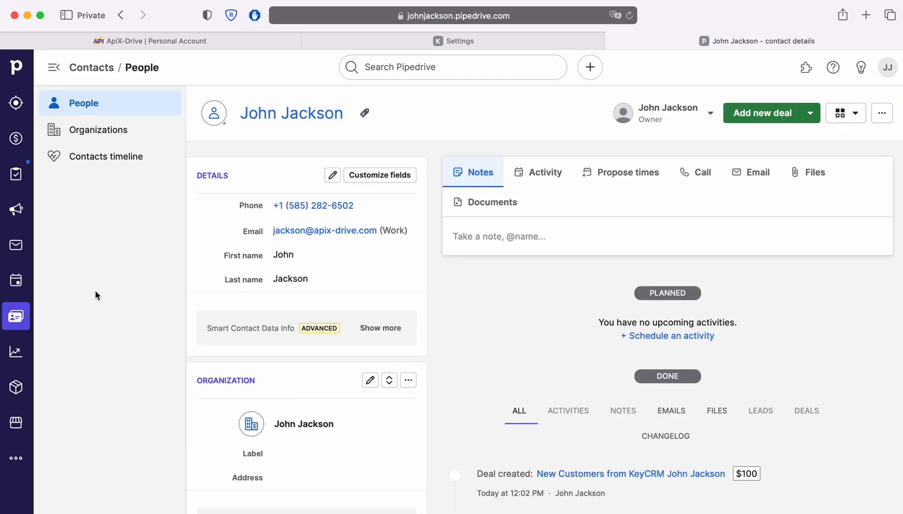
click(97, 135)
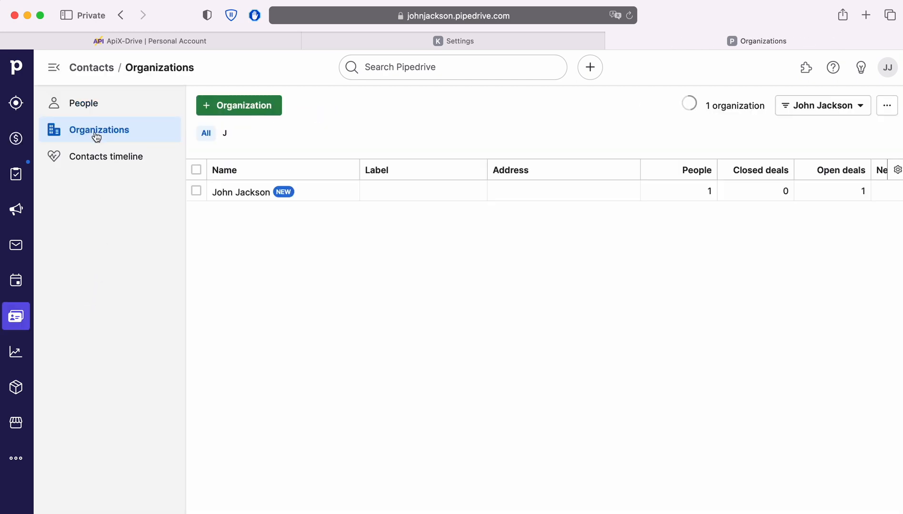
click(243, 191)
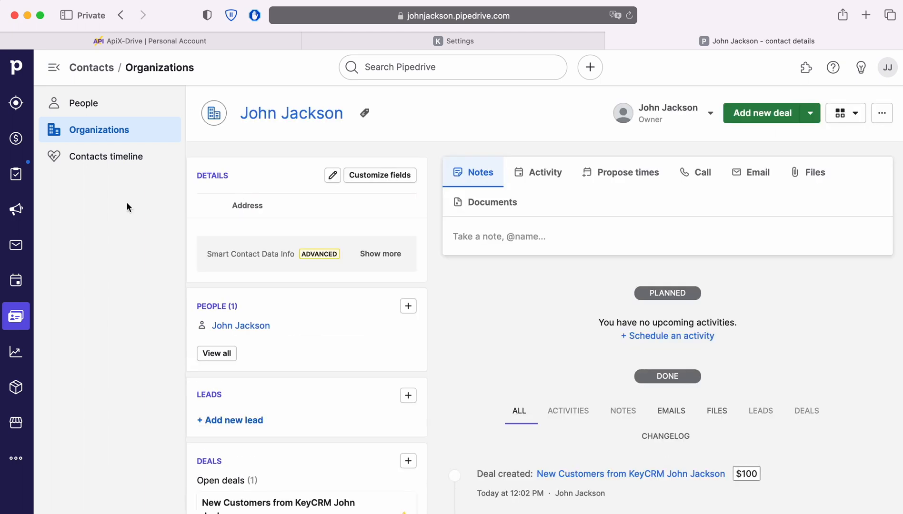
Return to ApiX-Drive, finish the data destination setup and enable auto-update for the connection
click(101, 40)
scroll(828, 315, down, 5)
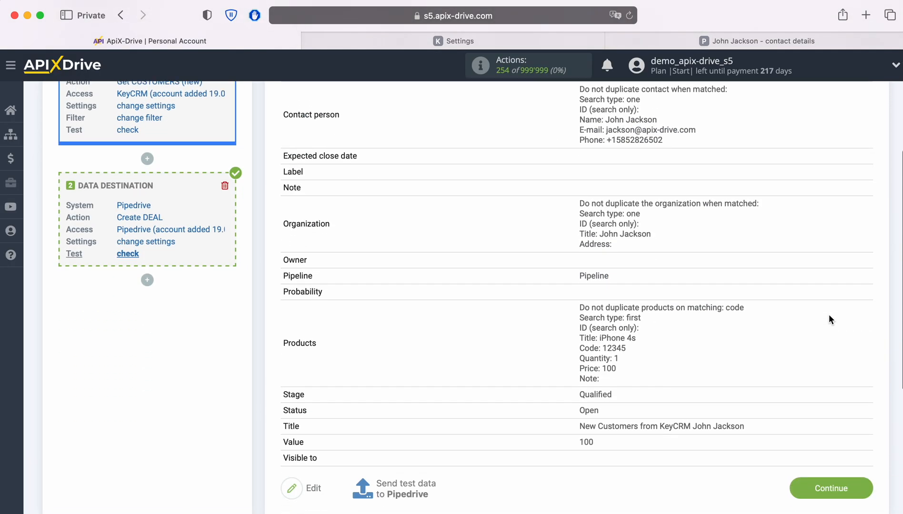
click(860, 478)
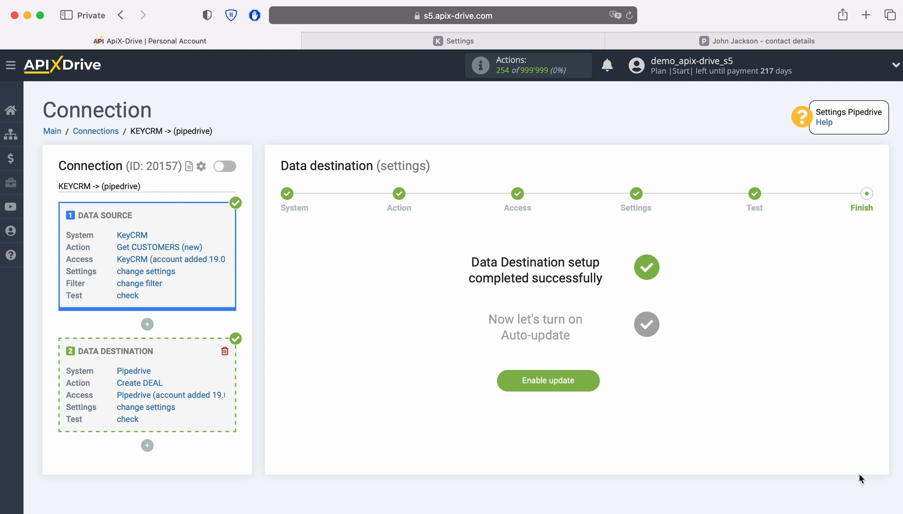
click(591, 376)
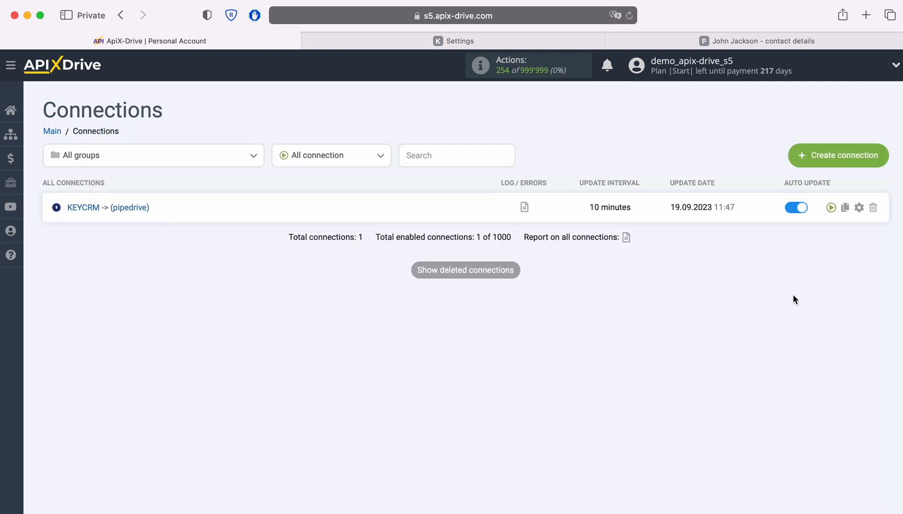
Open the connection's setup and set its update interval to 5 minutes
click(859, 207)
click(517, 295)
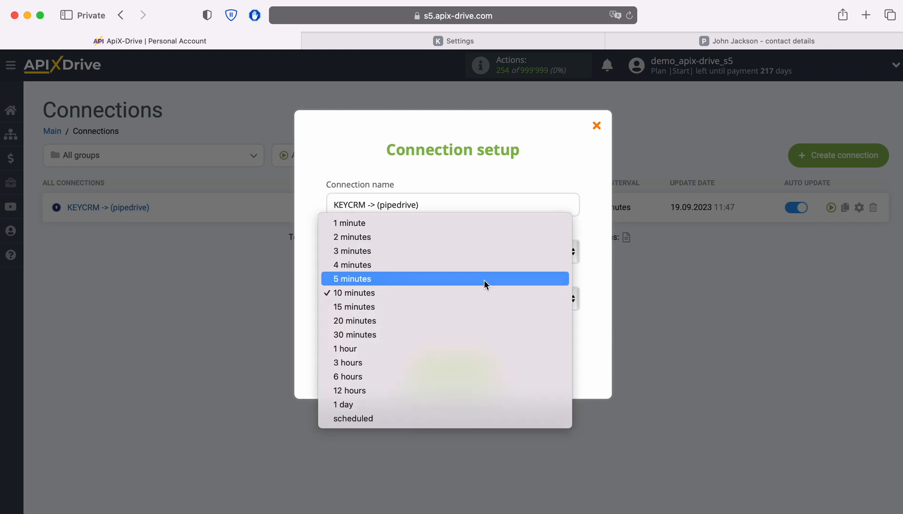
click(483, 279)
click(494, 367)
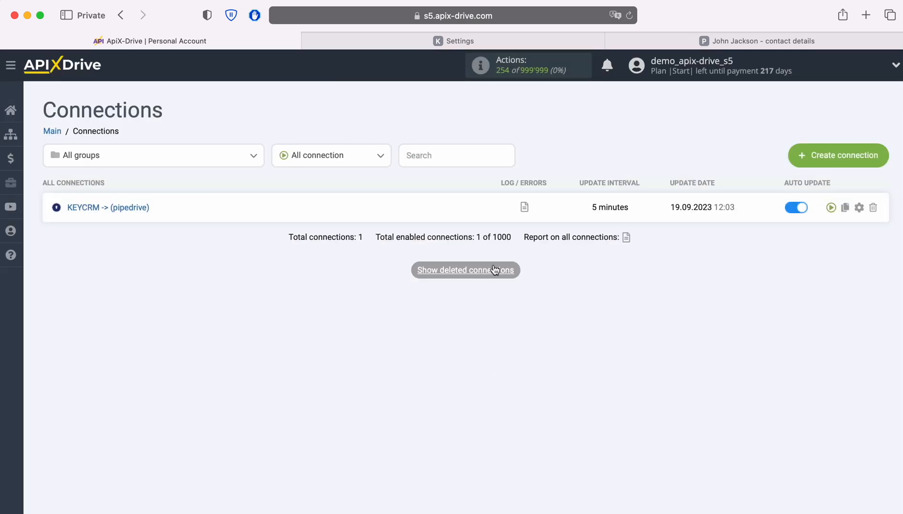